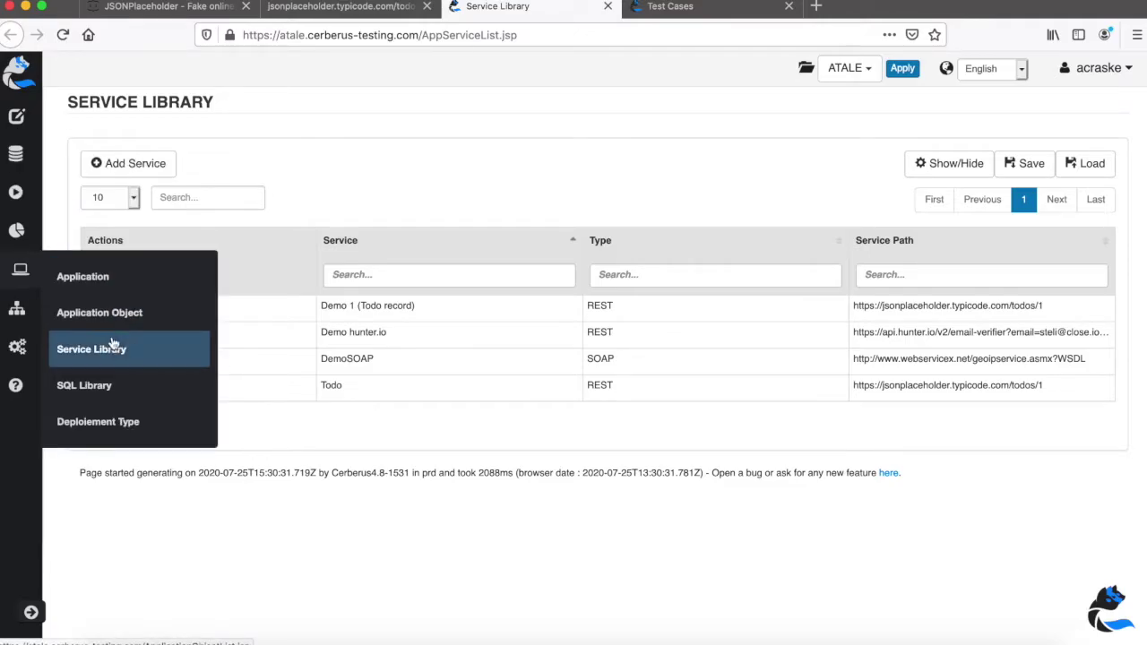
Start a new service named MySimpleCall with the type REST - REST Service
click(136, 161)
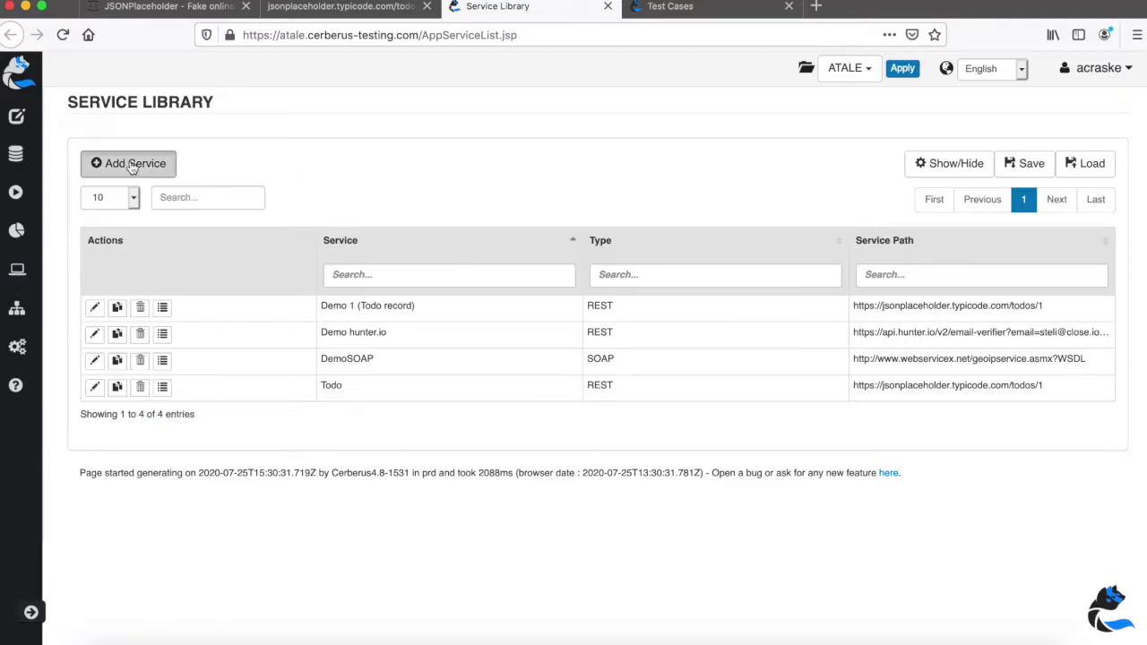
click(241, 126)
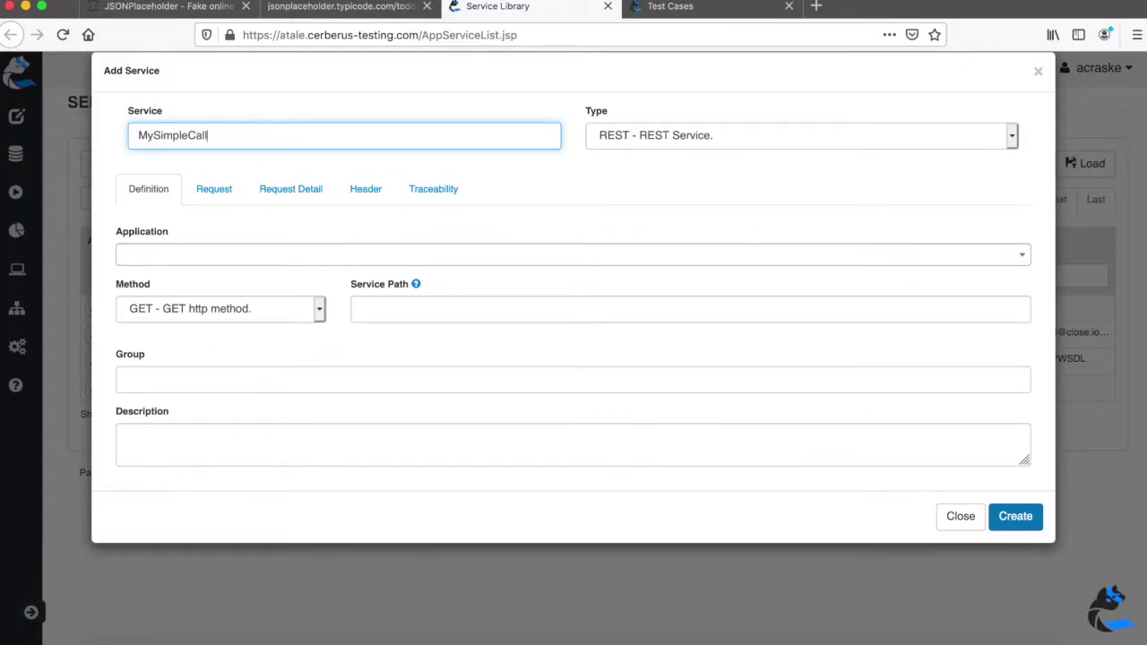
click(692, 145)
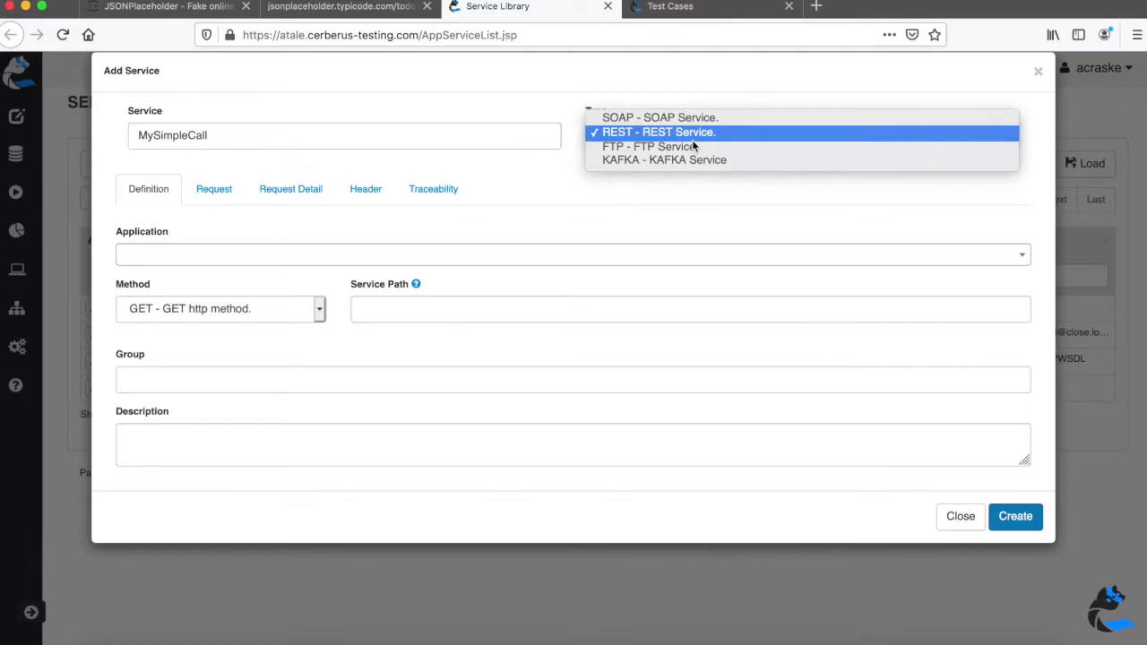
click(695, 140)
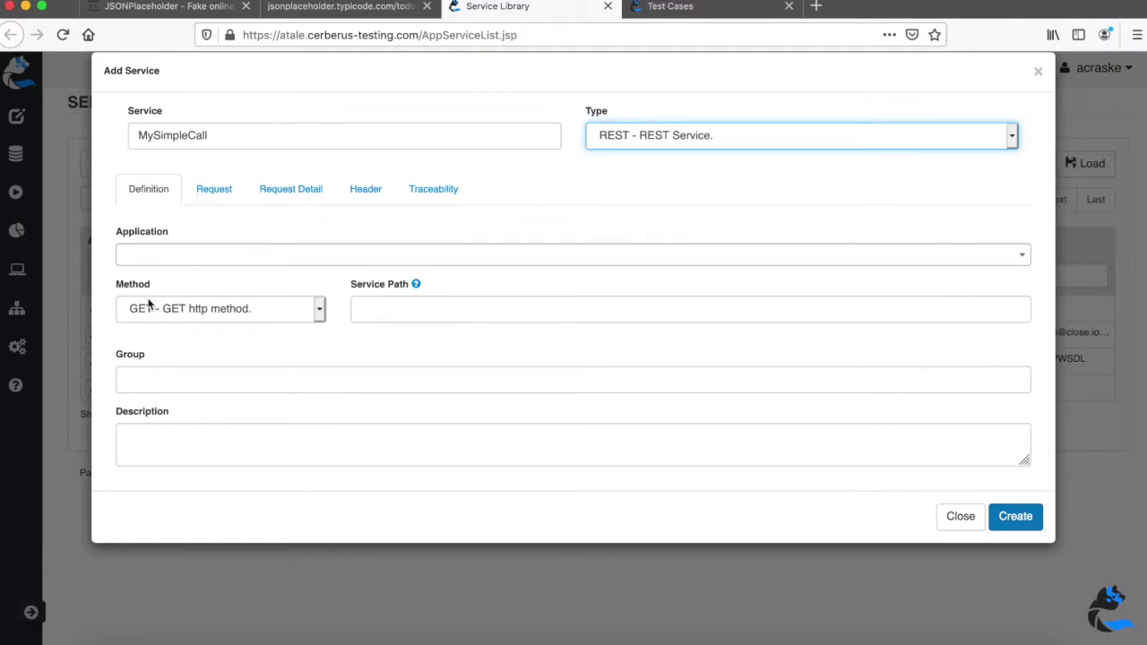
click(219, 263)
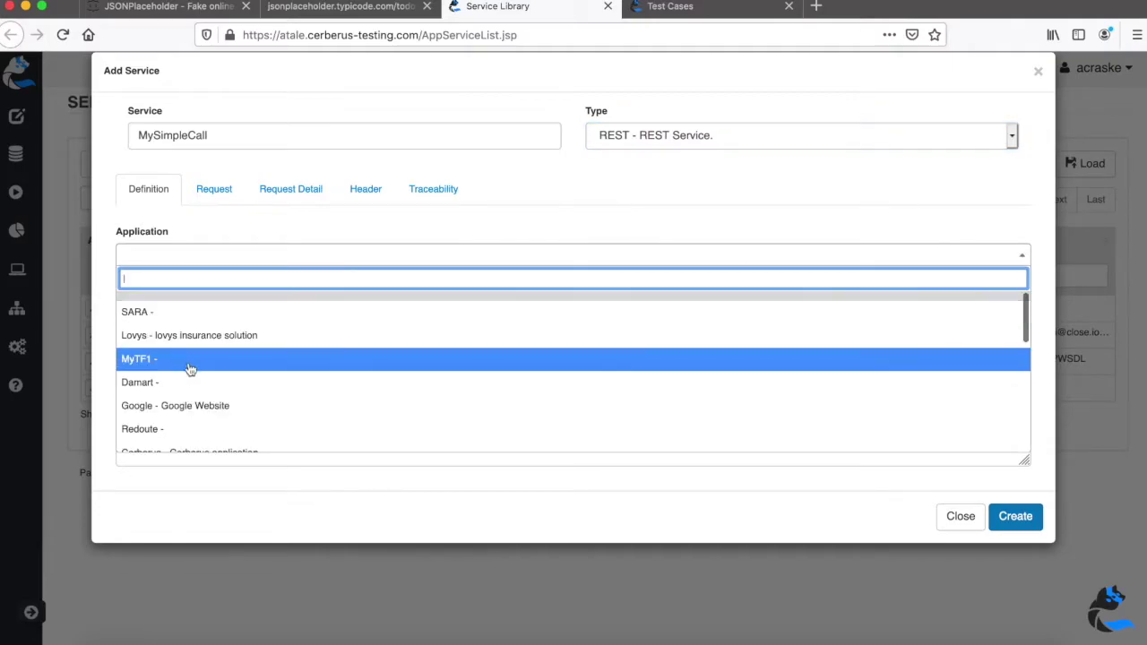
scroll(197, 437, down, 2)
scroll(197, 436, down, 5)
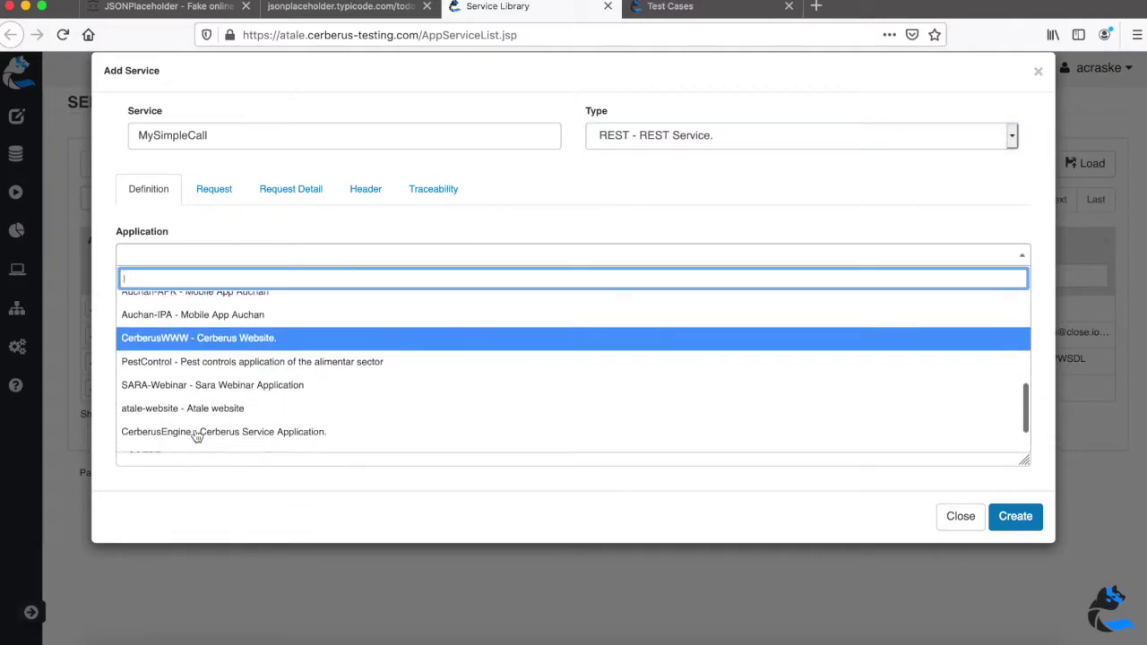
click(227, 527)
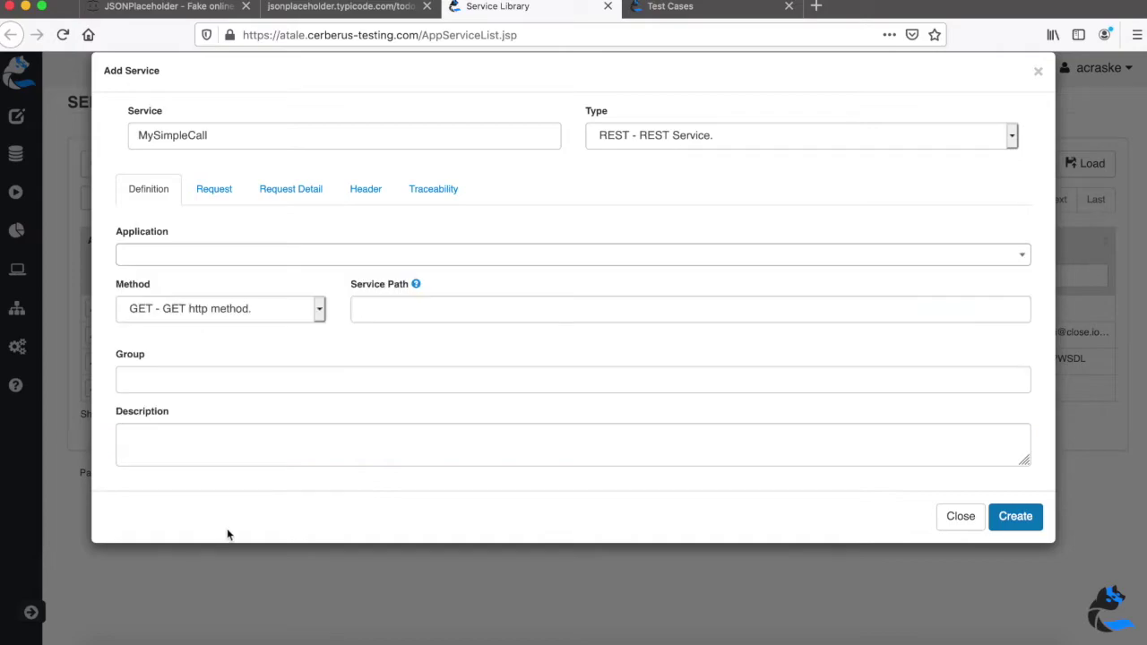
click(263, 320)
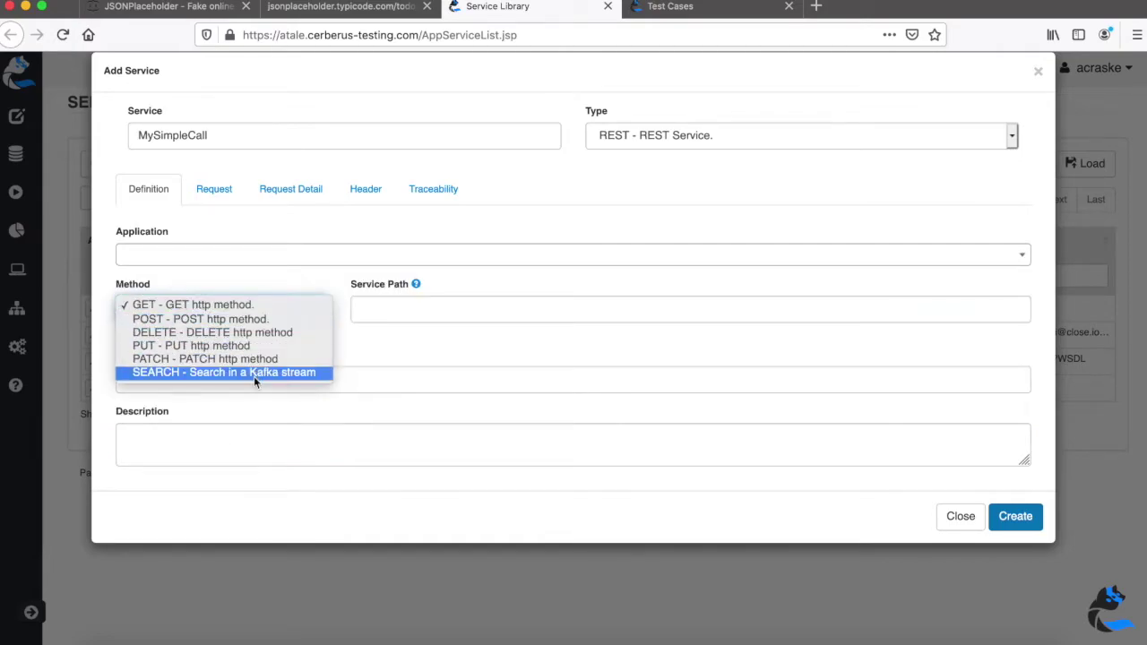
click(269, 305)
click(385, 308)
text(https://jsonplaceholder.typicode.com/todos/1)
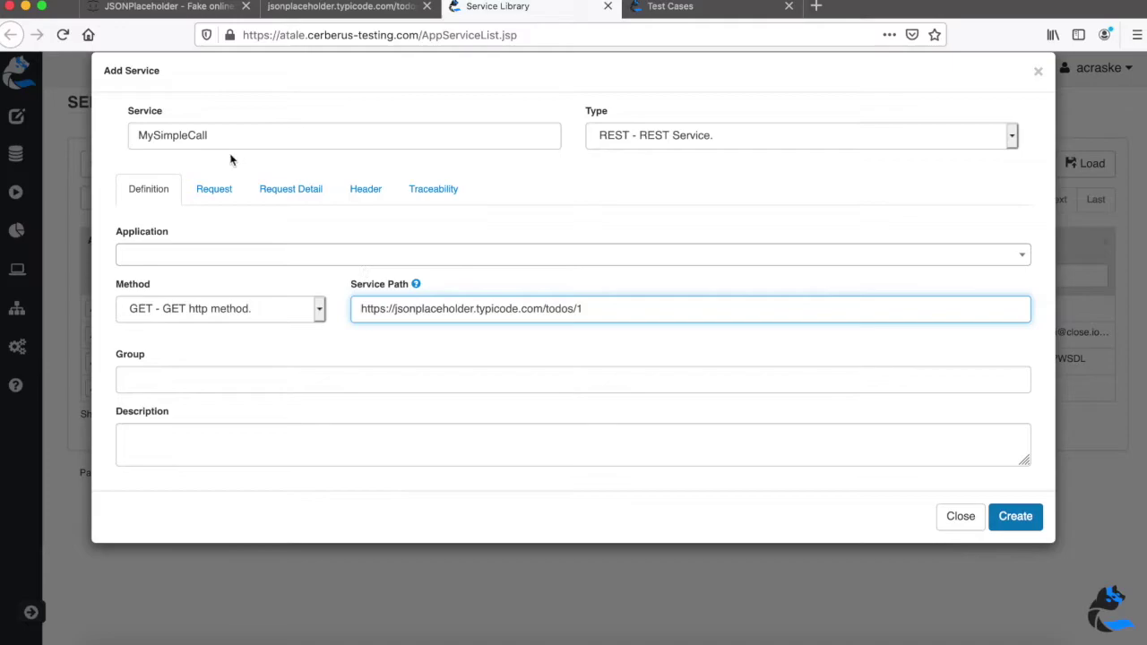
Check the service's request, request detail and header settings, and create the service
click(214, 191)
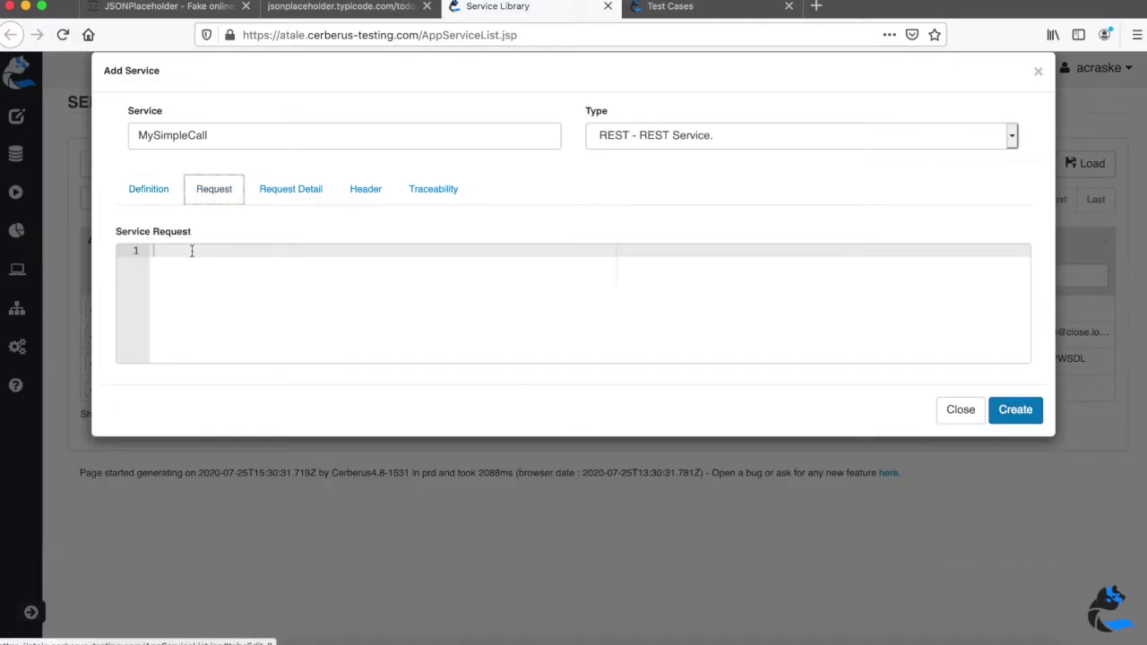
click(313, 192)
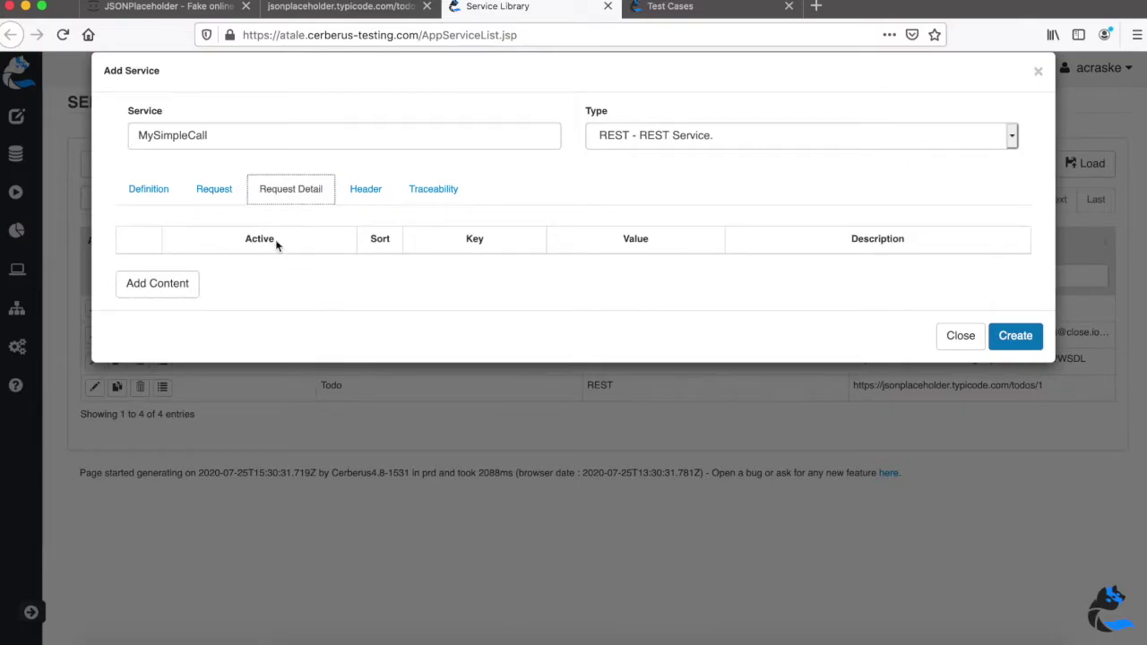
click(356, 191)
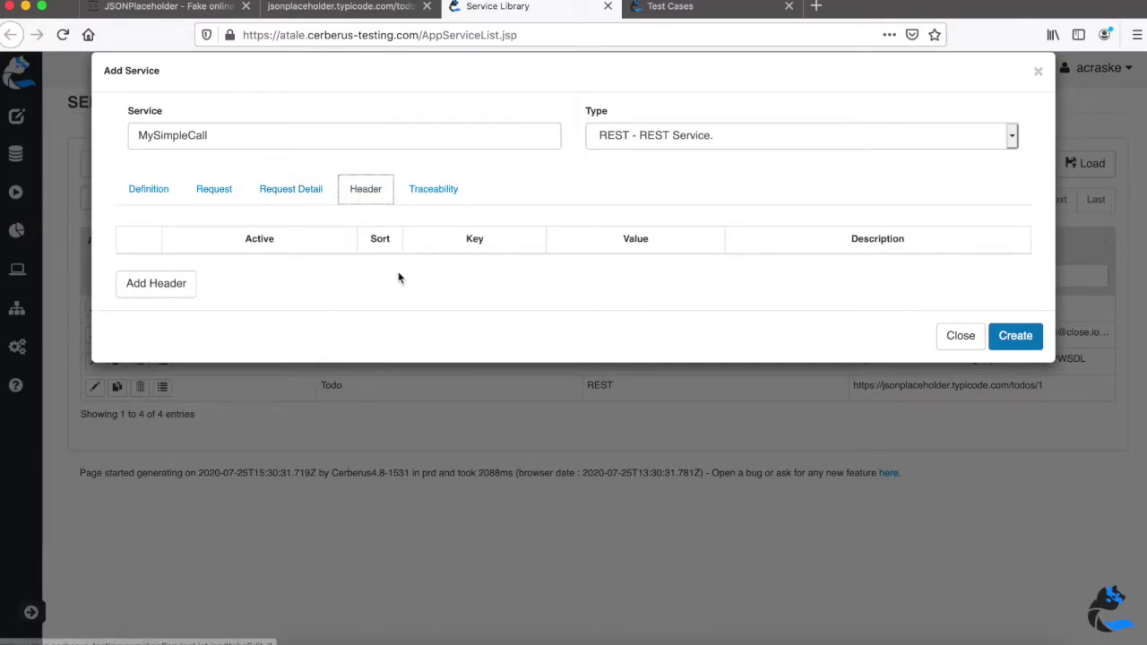
click(1030, 346)
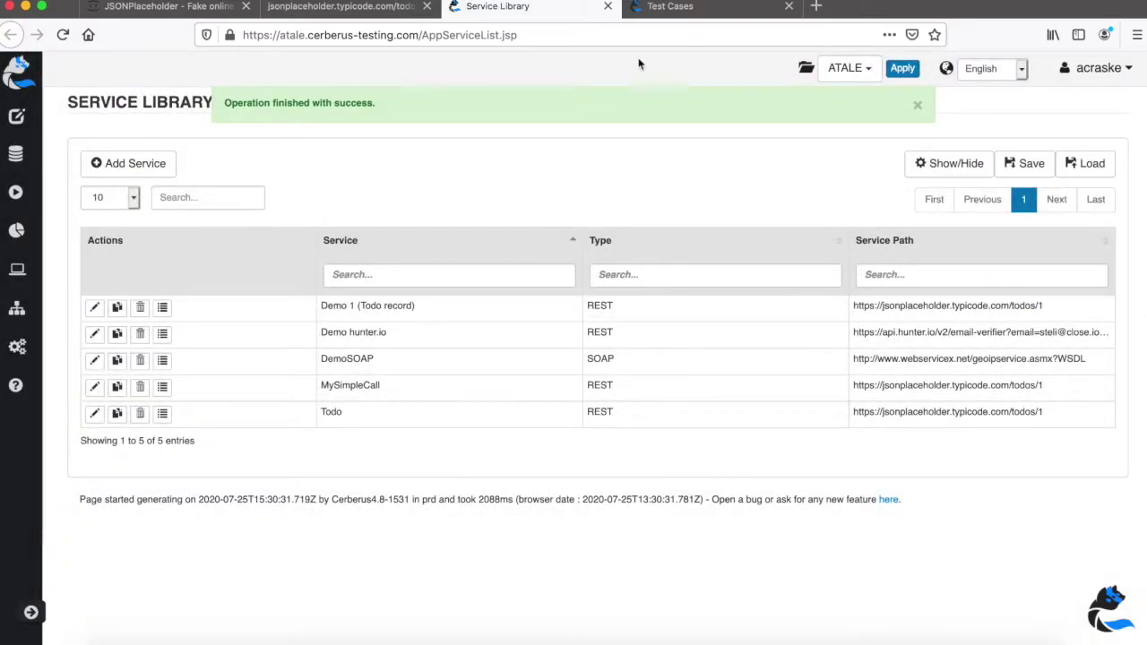
Start a new test case with the short description "My simple API call test" for the atale-website application
click(672, 7)
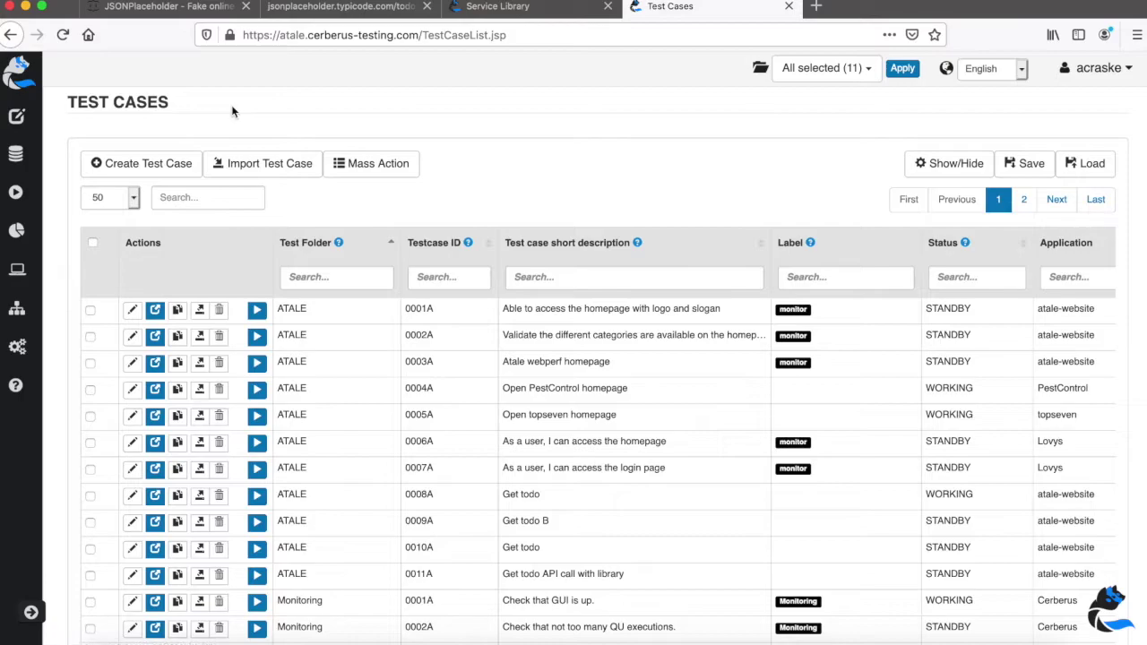
click(146, 166)
click(223, 235)
text(My simple API call test)
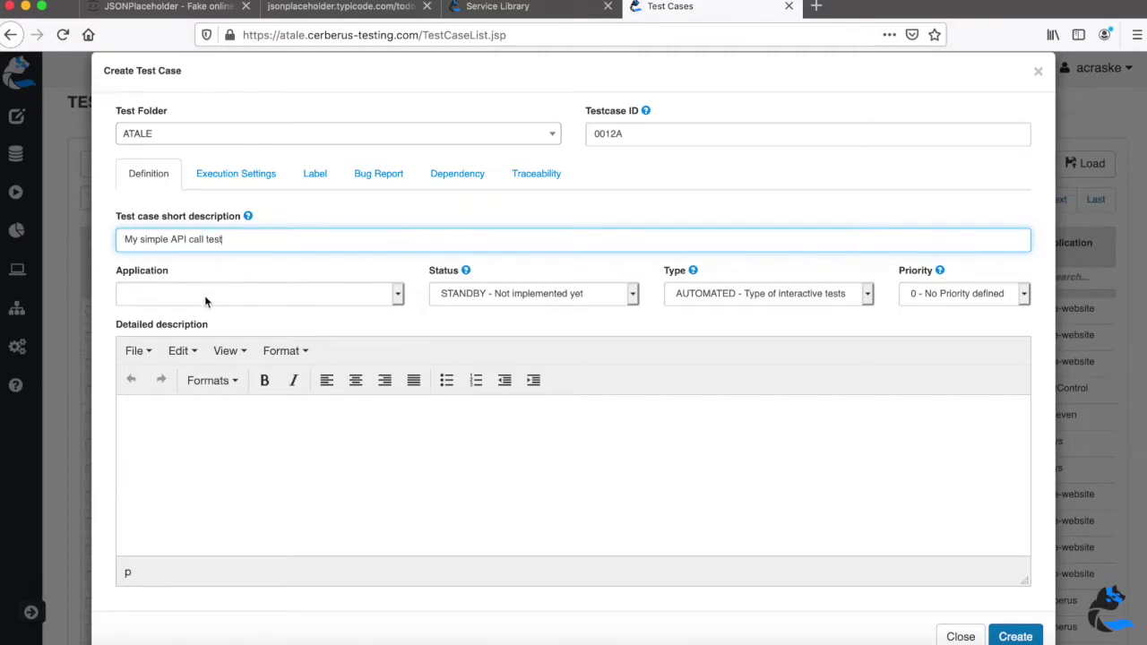
click(358, 295)
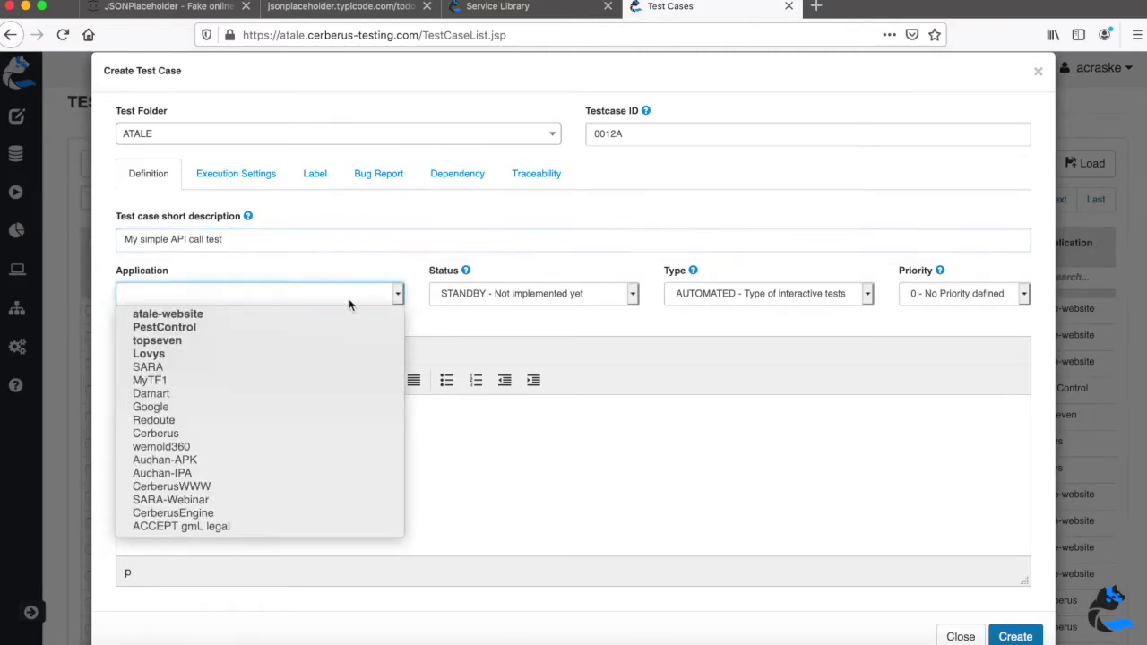
click(340, 313)
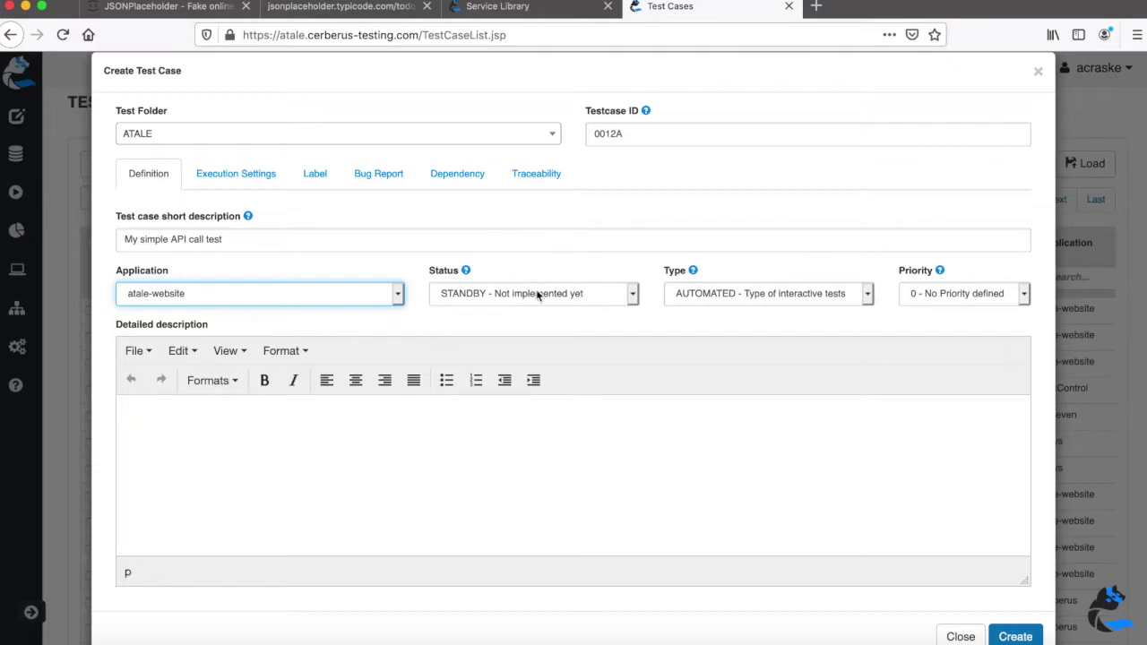
Restrict the test case's countries to UK only, check its label, bug report and dependency settings, and create it
click(257, 184)
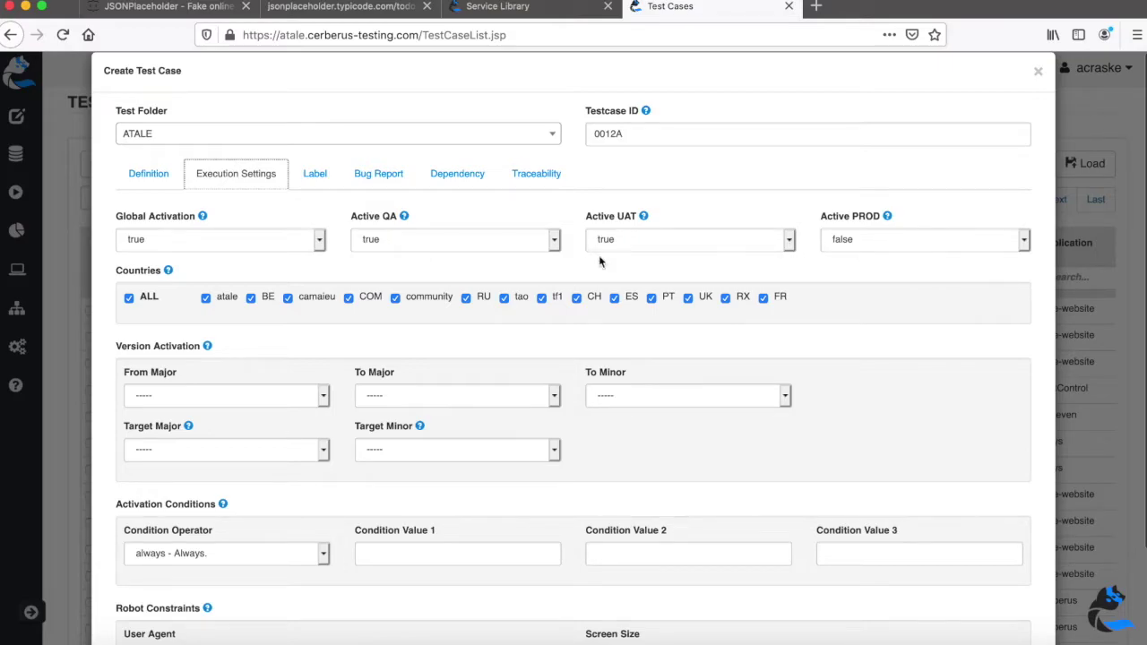
click(130, 299)
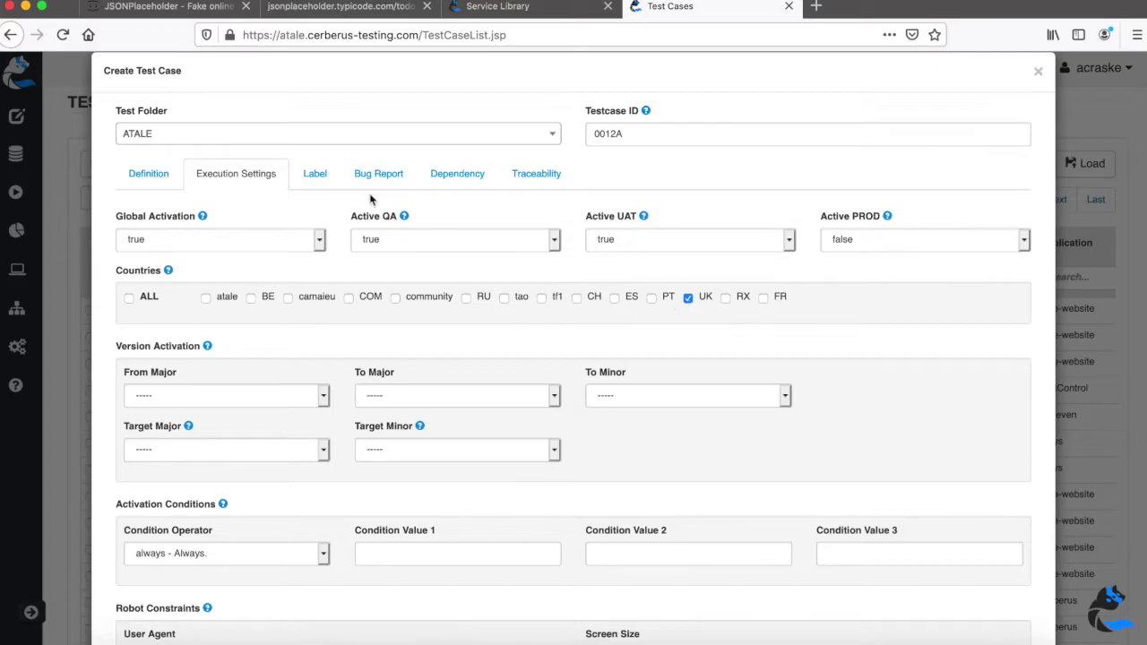
click(322, 187)
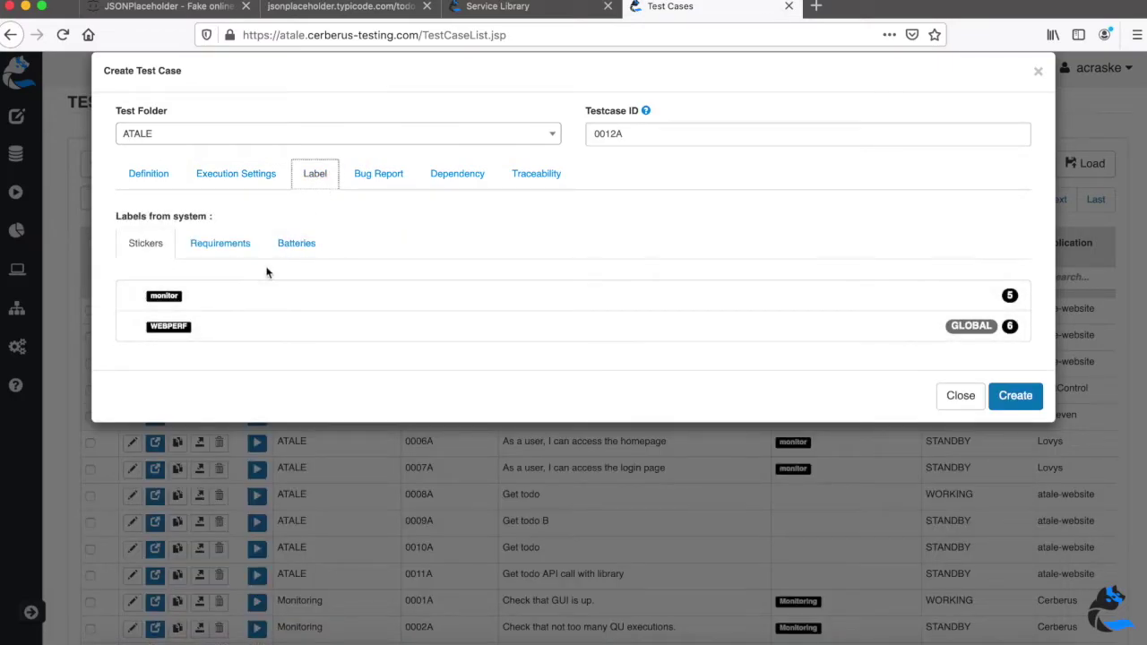
click(363, 179)
click(466, 175)
click(1015, 367)
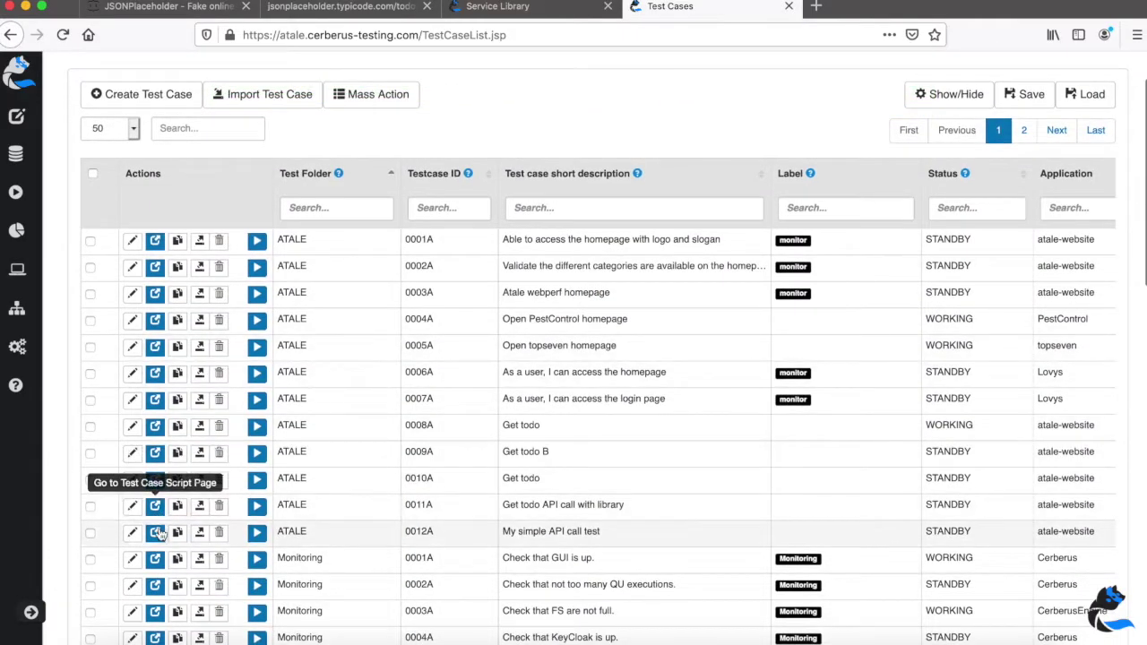
Open the script of test case 0012A and add a step described as "My sample API call step"
click(156, 534)
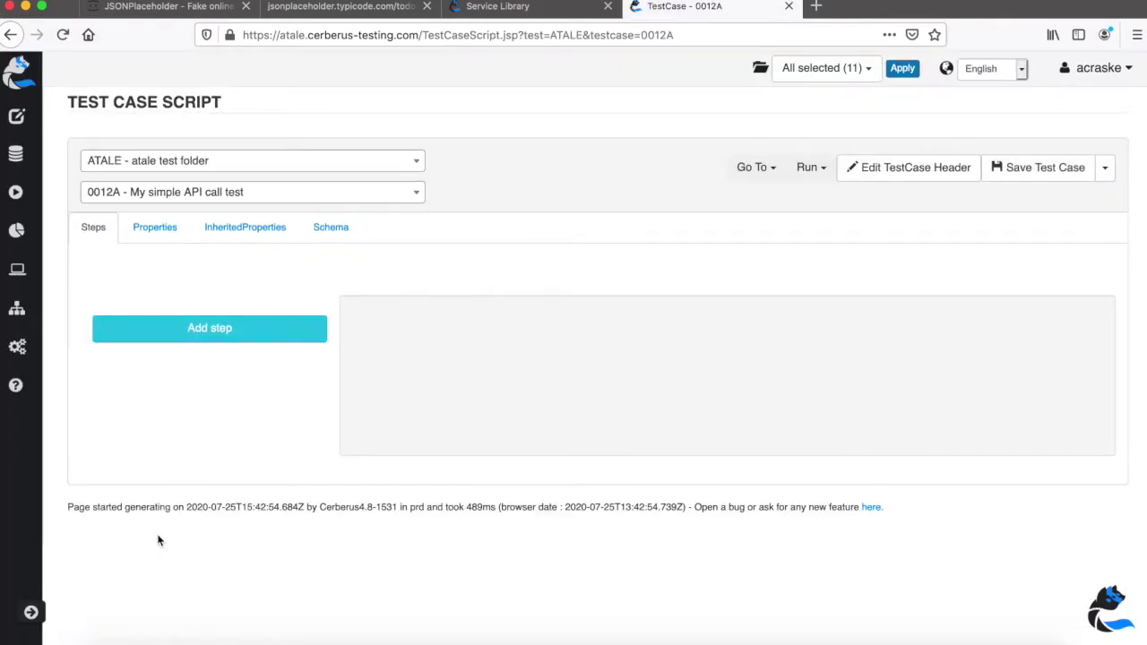
click(256, 336)
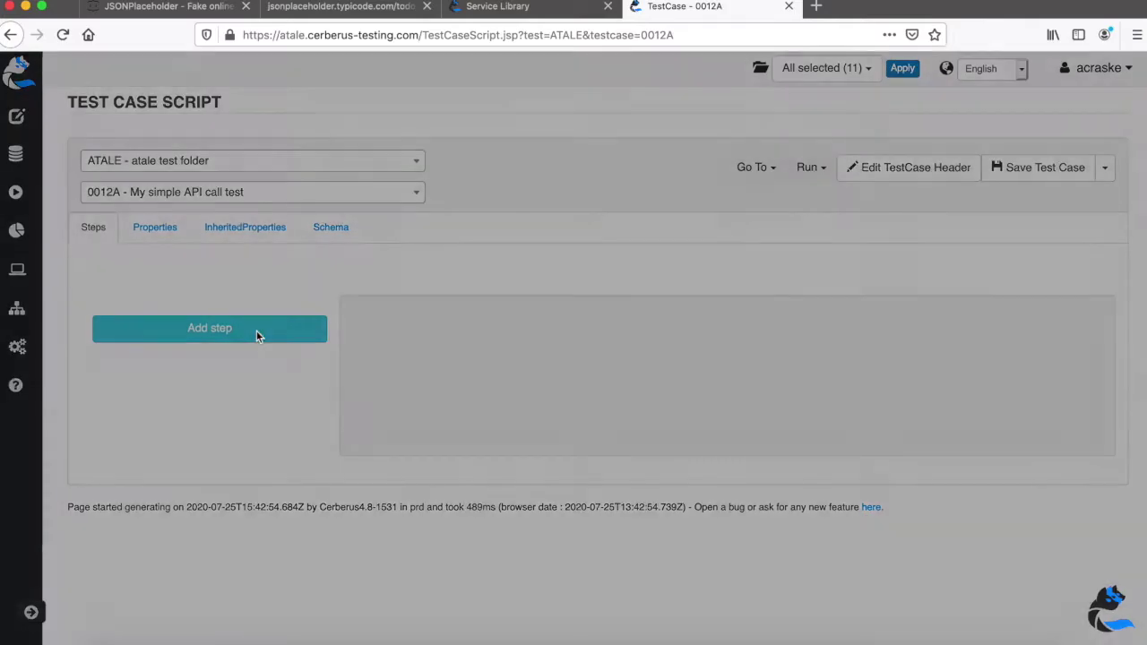
click(447, 133)
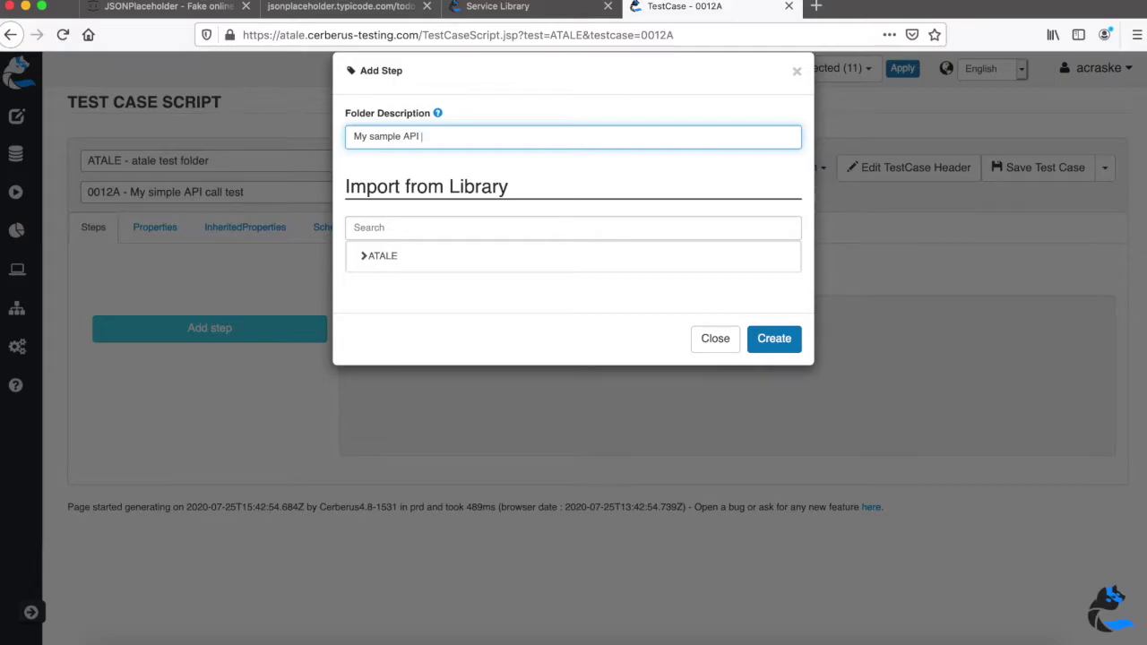
click(792, 340)
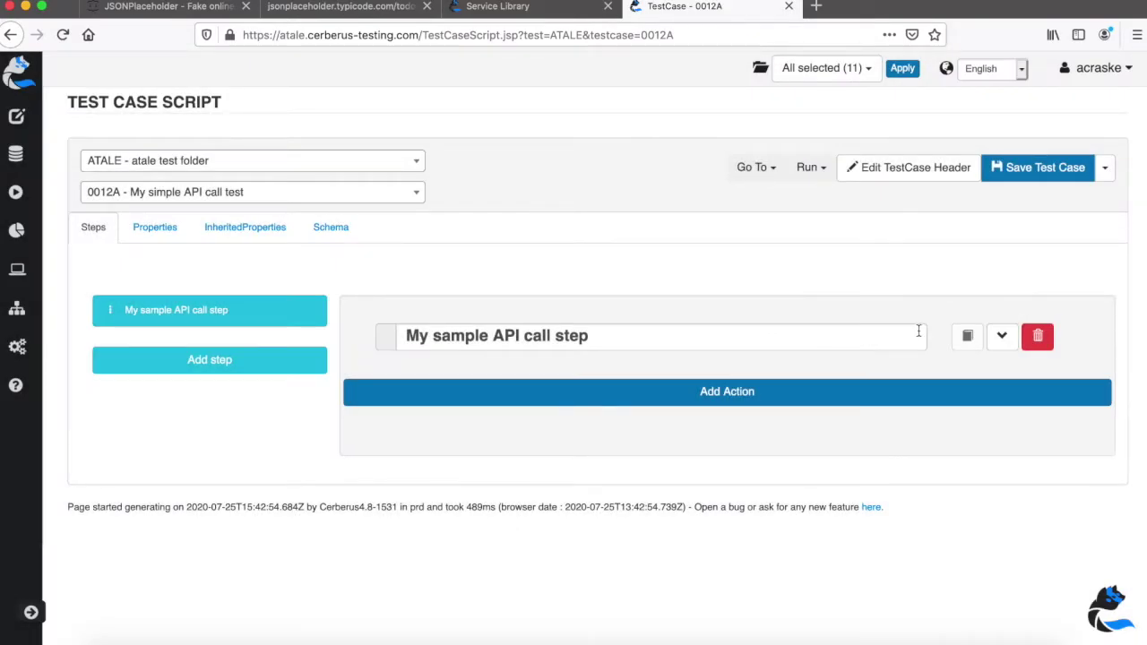
Add an action described as "Call the service" to the step, using the callService action type
click(794, 400)
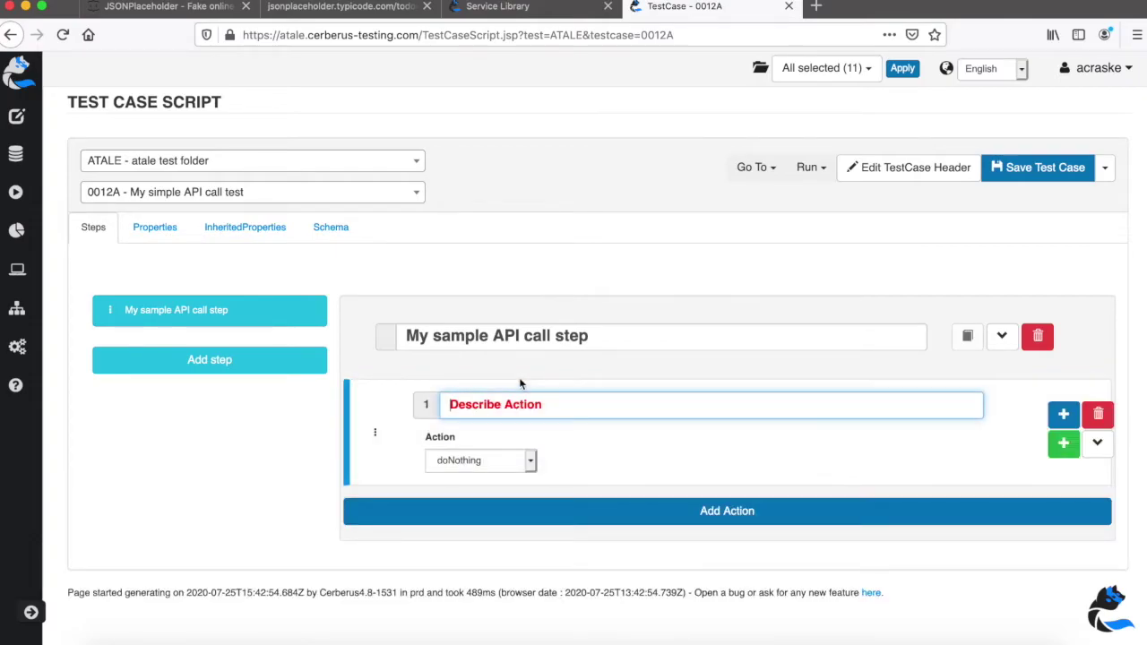
text(Call the service)
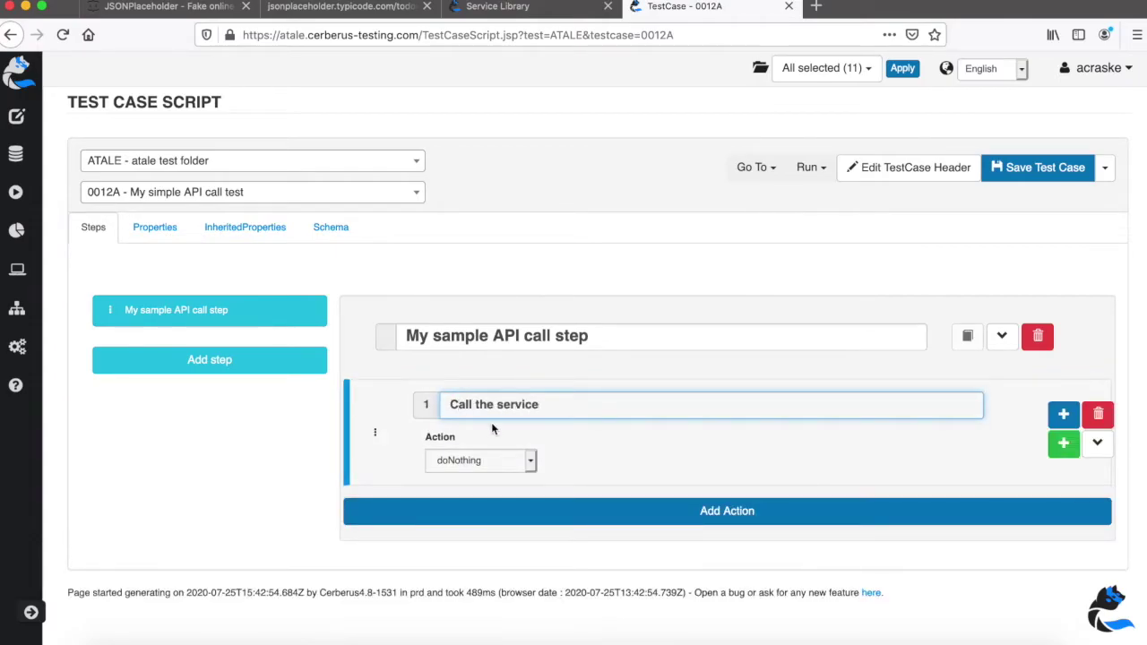
click(480, 461)
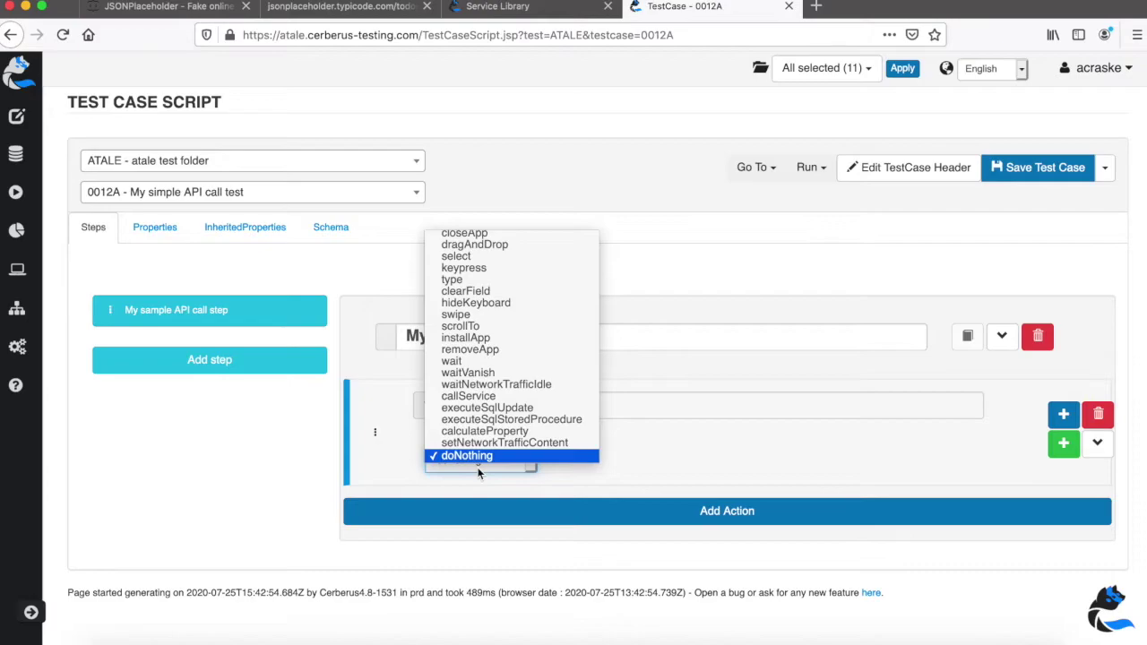
click(503, 397)
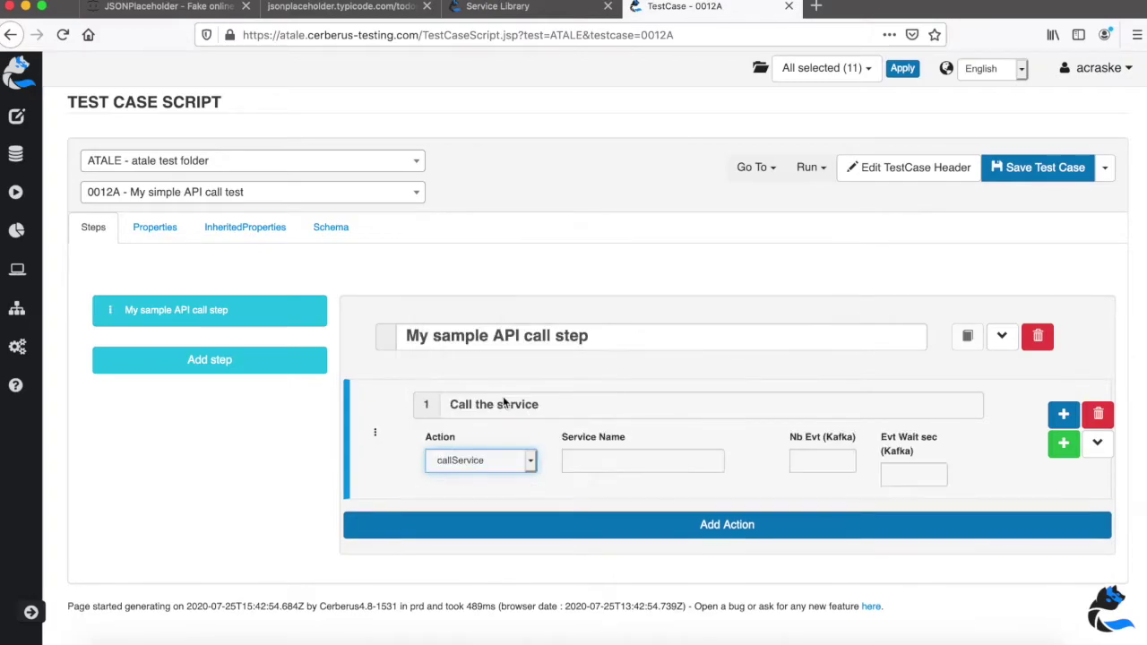
Set the callService action's service name to MySimpleCall
click(585, 466)
key(super+v)
key(super+a)
key(BackSpace)
text(My)
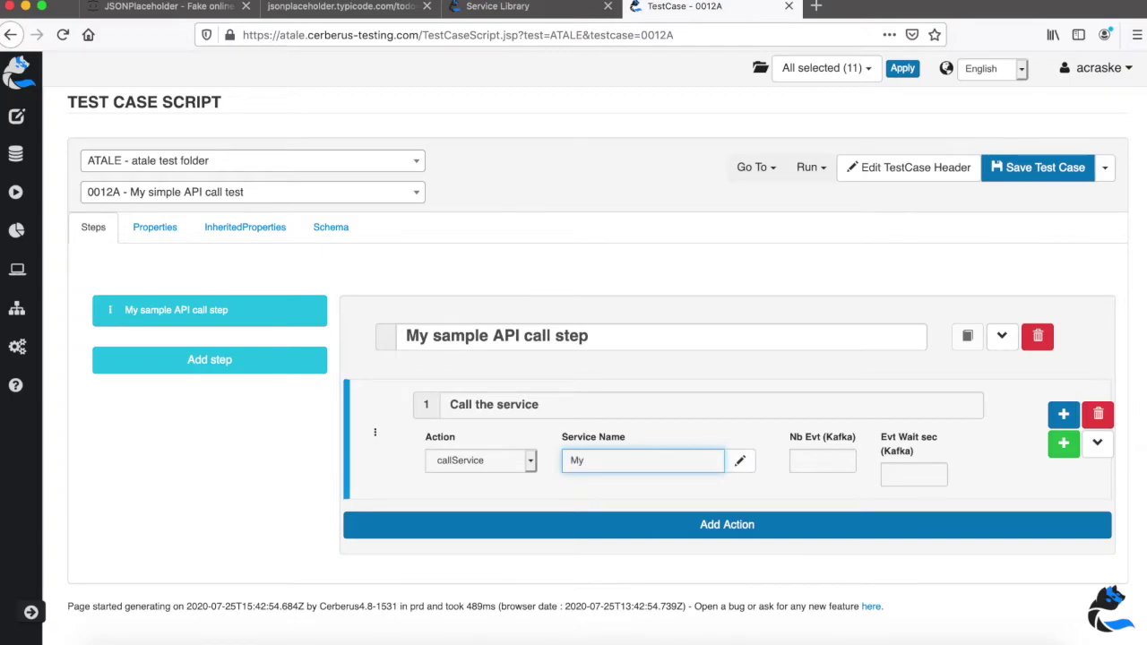
click(671, 488)
Add a verifyStringEqual control under the action, described as "Verify the response code is success"
click(1064, 444)
scroll(679, 390, down, 2)
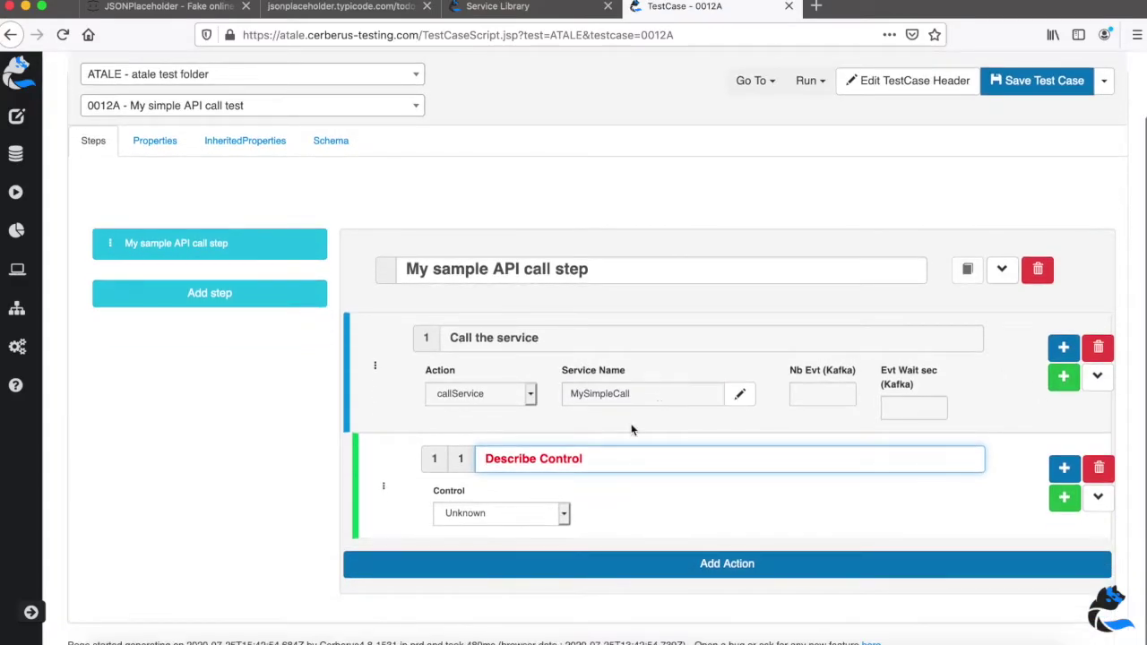
text(Verify the)
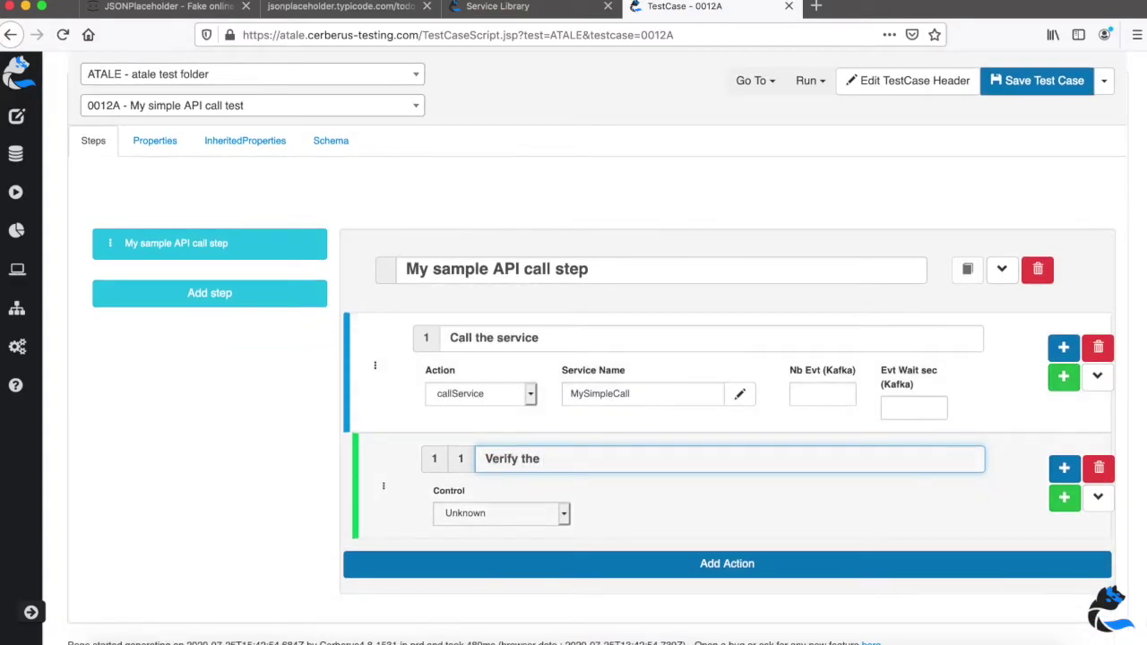
text( response code is success)
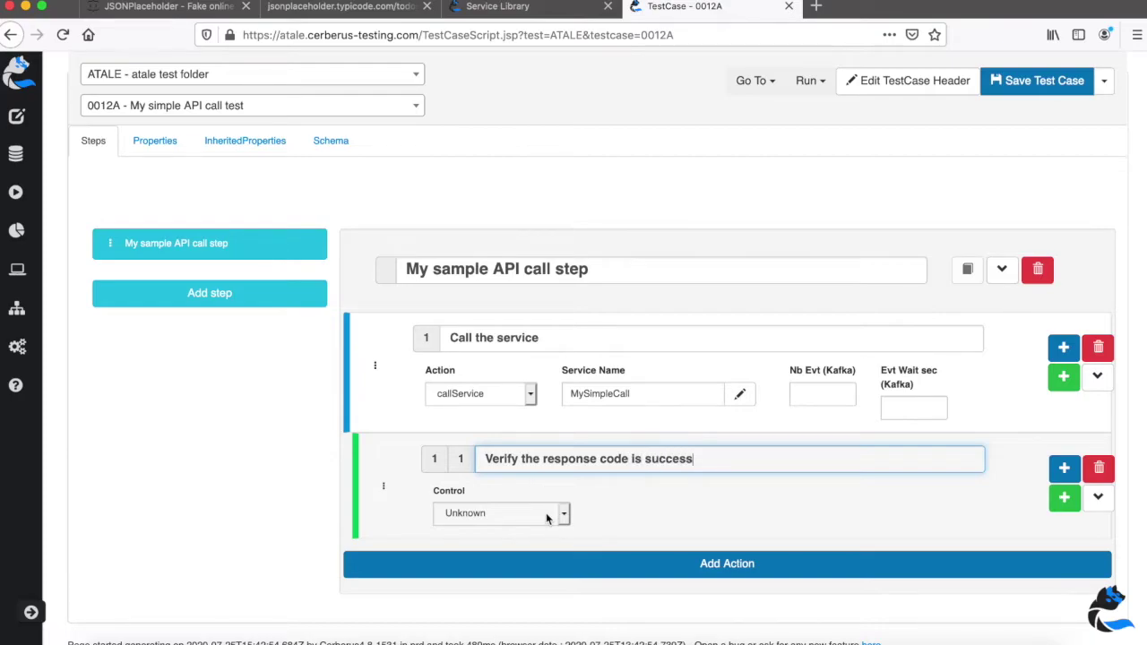
click(547, 518)
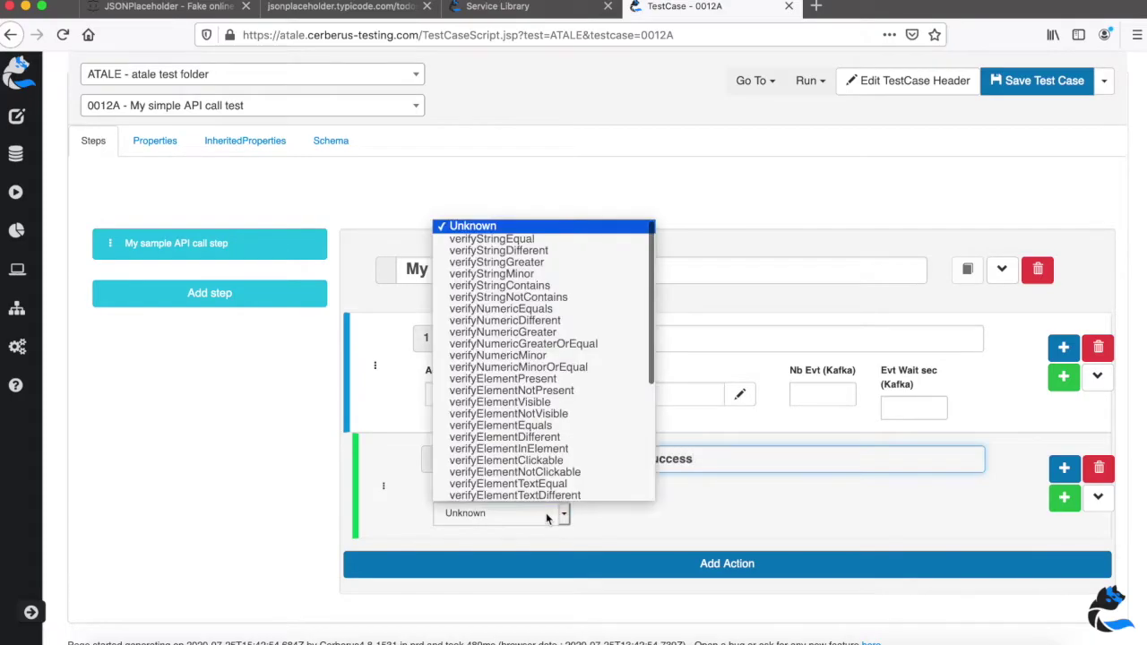
click(555, 240)
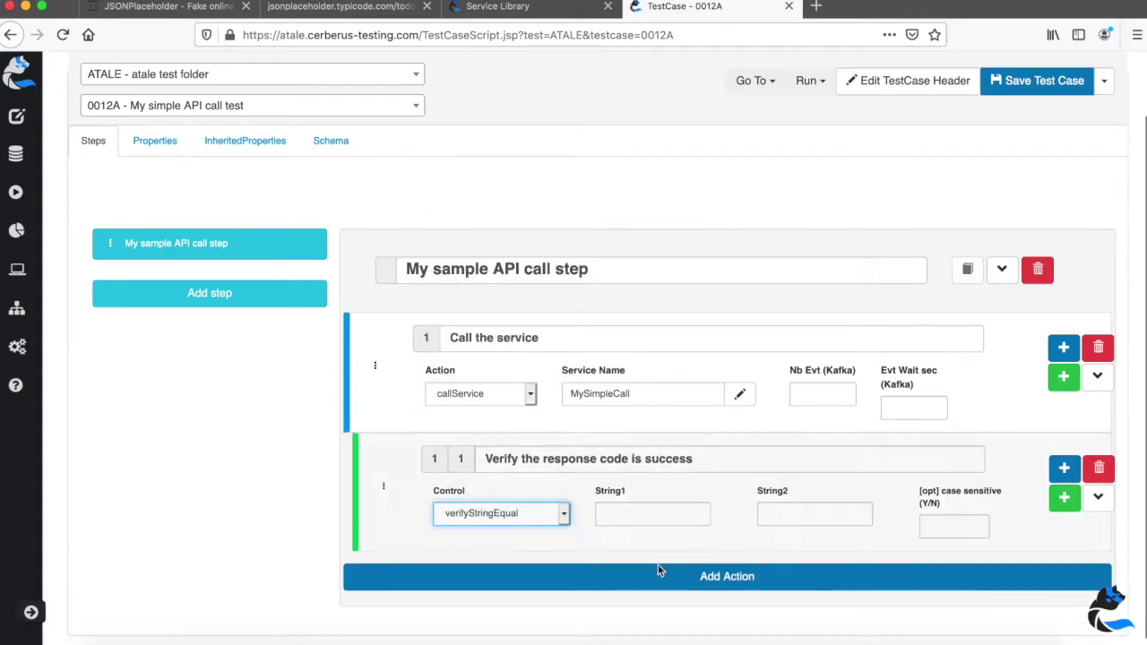
Set the verifyStringEqual control's String1 to %system.LASTSERVICE_HTTPCODE% and String2 to 200
click(652, 516)
text(%)
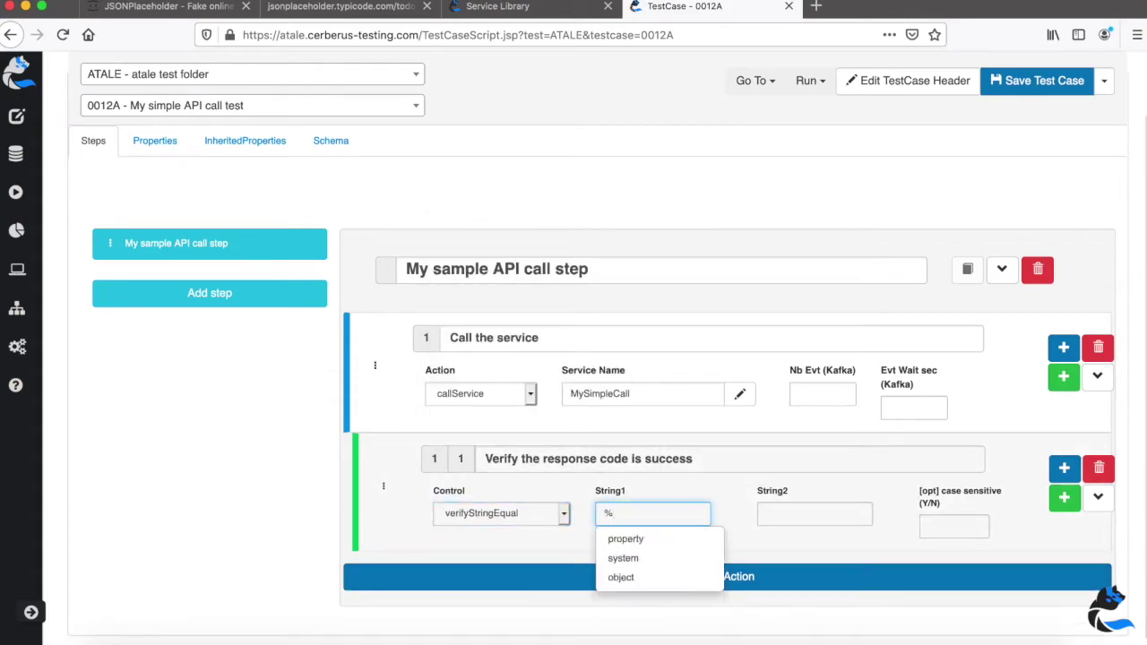
text(system.L)
click(724, 539)
key(Tab)
text(20)
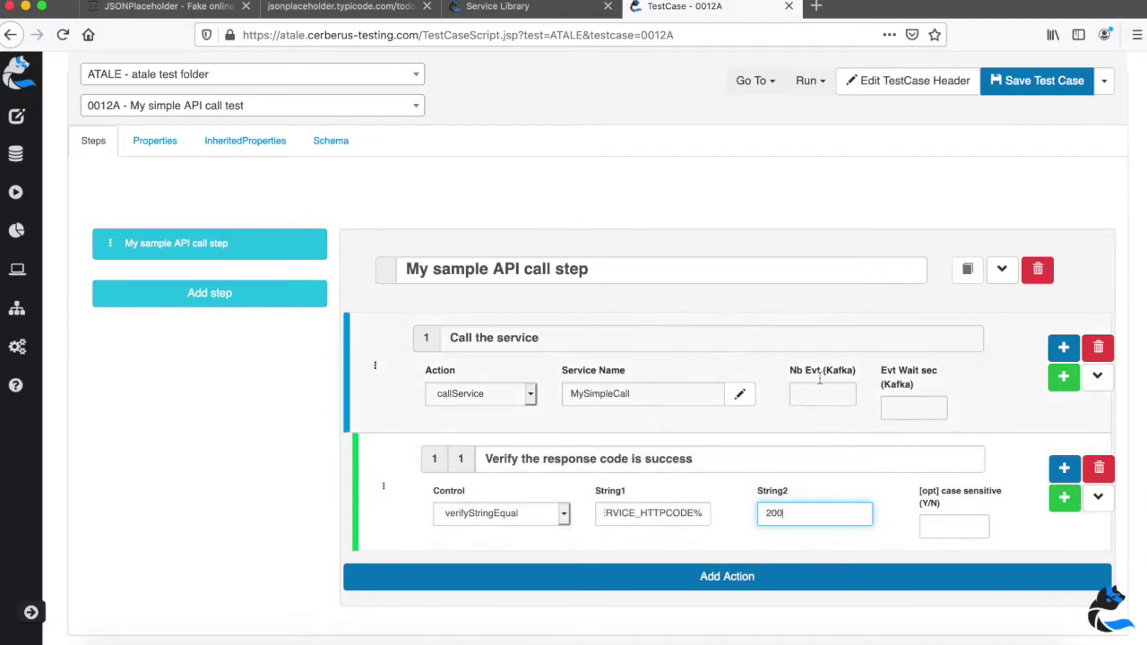
Copy the userId field name from the jsonplaceholder todos/1 JSON response and return to the test case script
scroll(820, 383, down, 1)
click(374, 8)
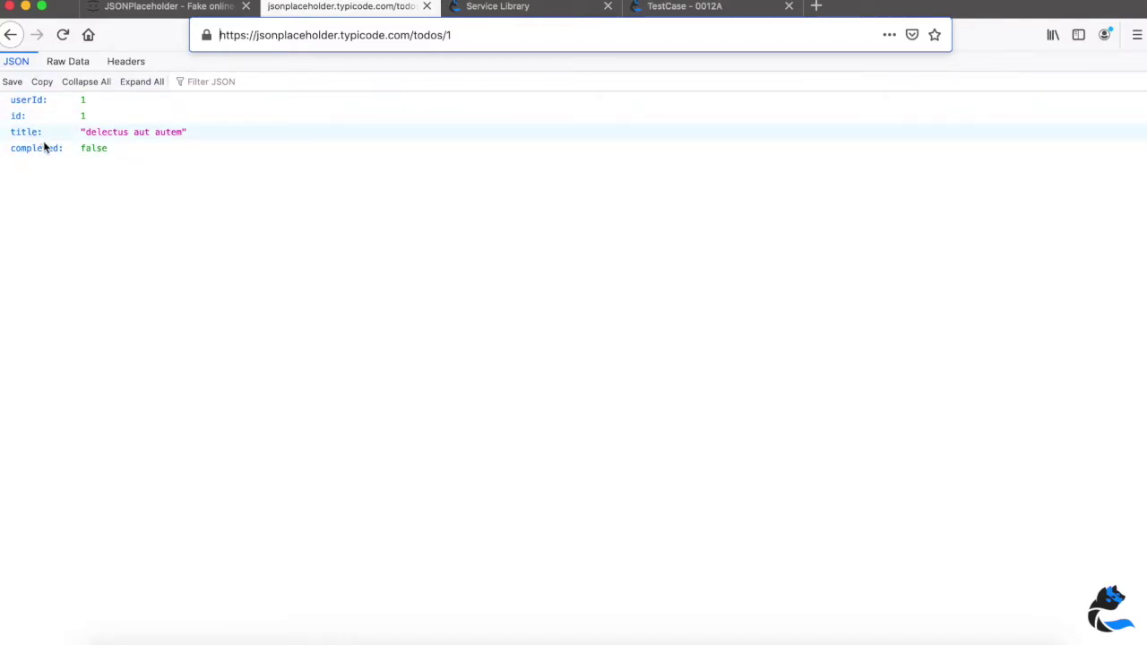
double_click(30, 100)
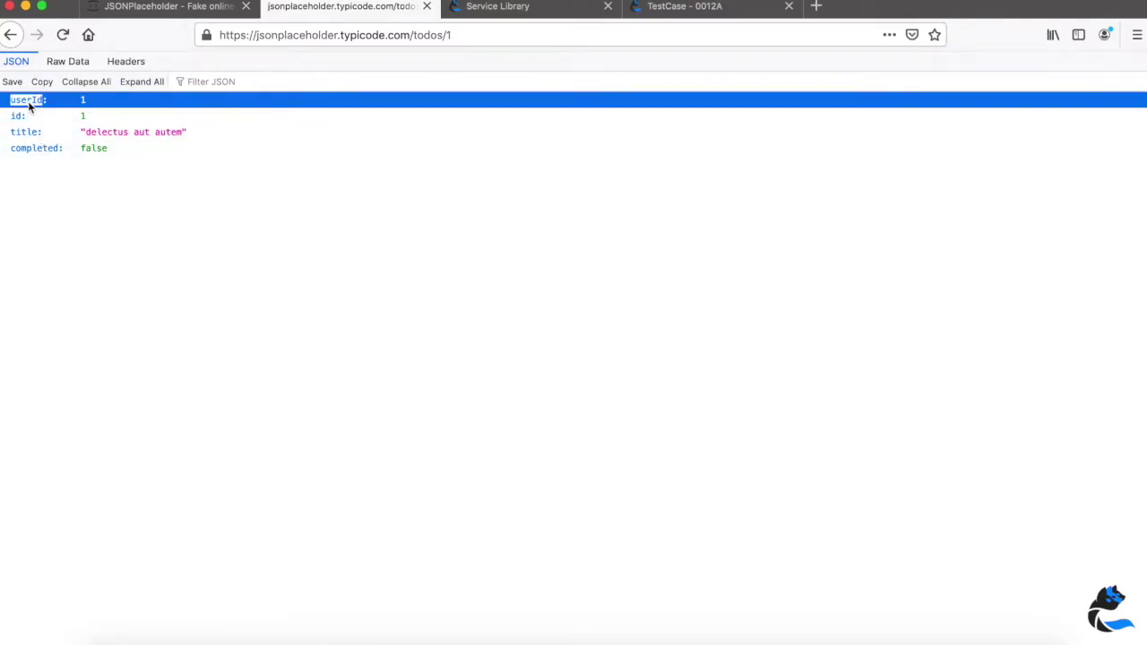
click(716, 7)
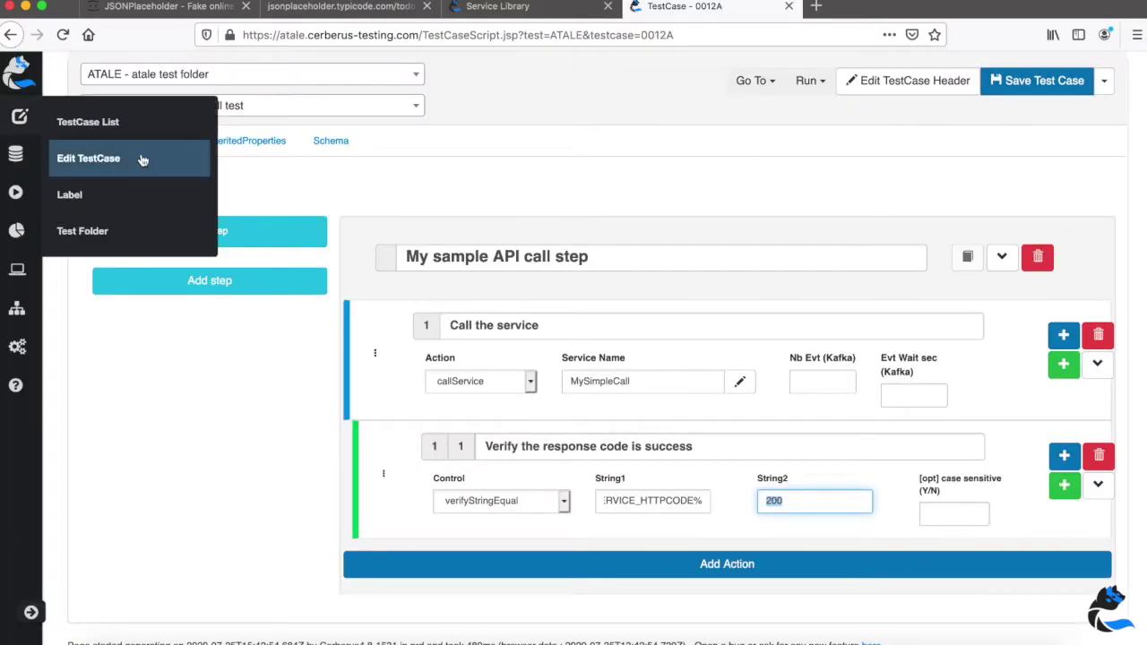
Add a test case property named userId with the description "user id value from json"
click(164, 153)
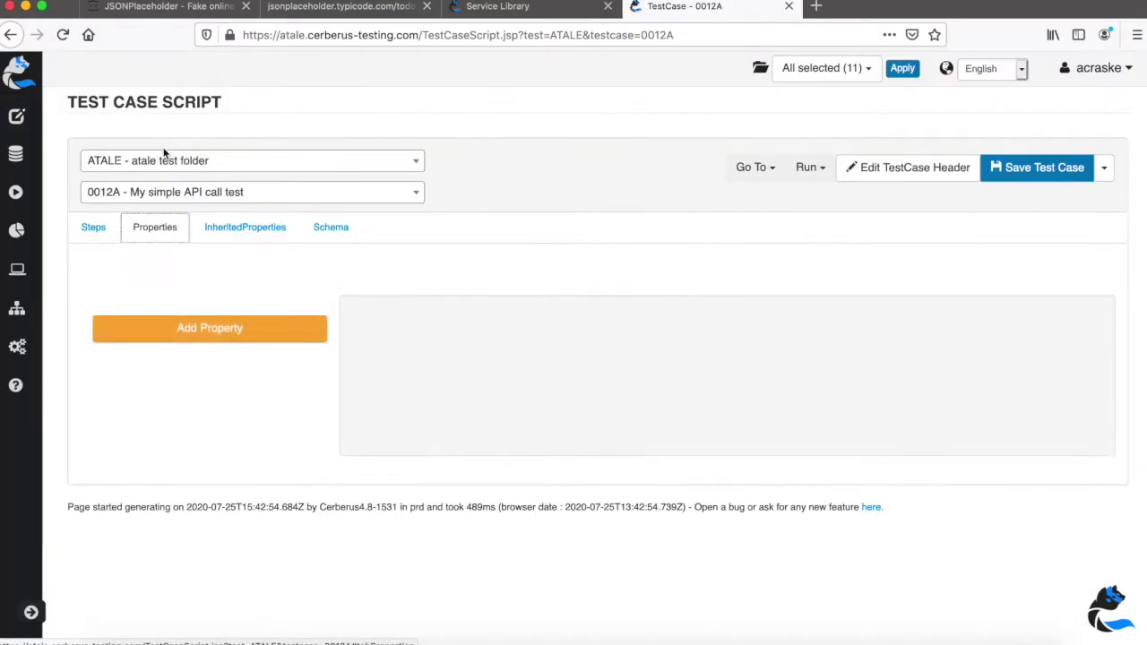
click(213, 330)
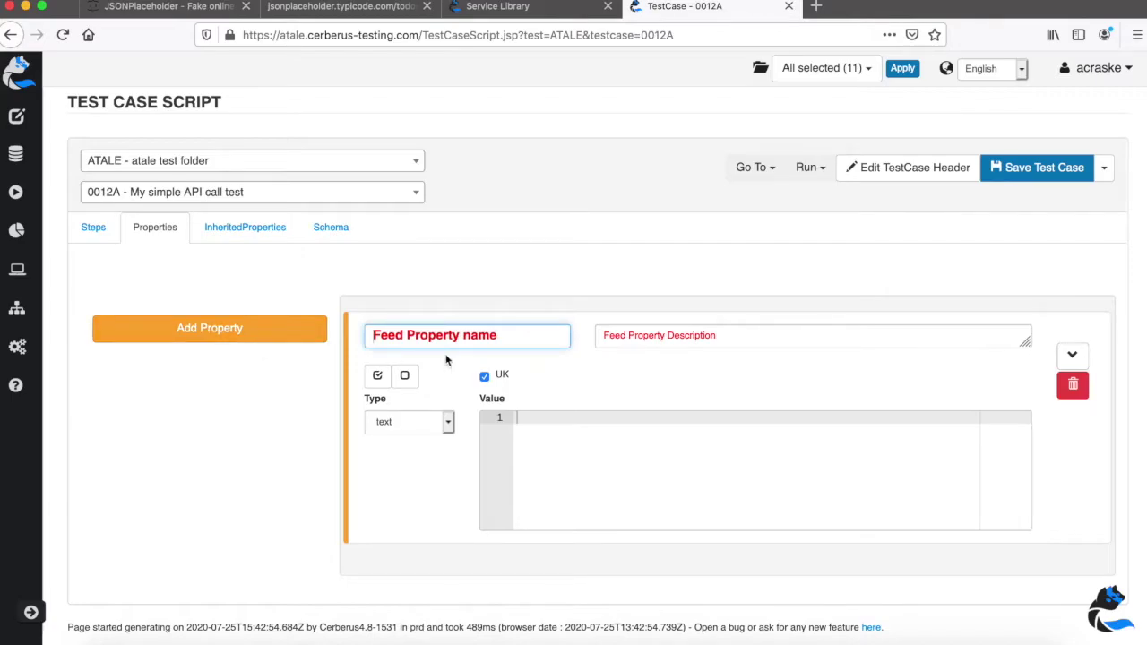
text(userId)
click(618, 335)
text(user)
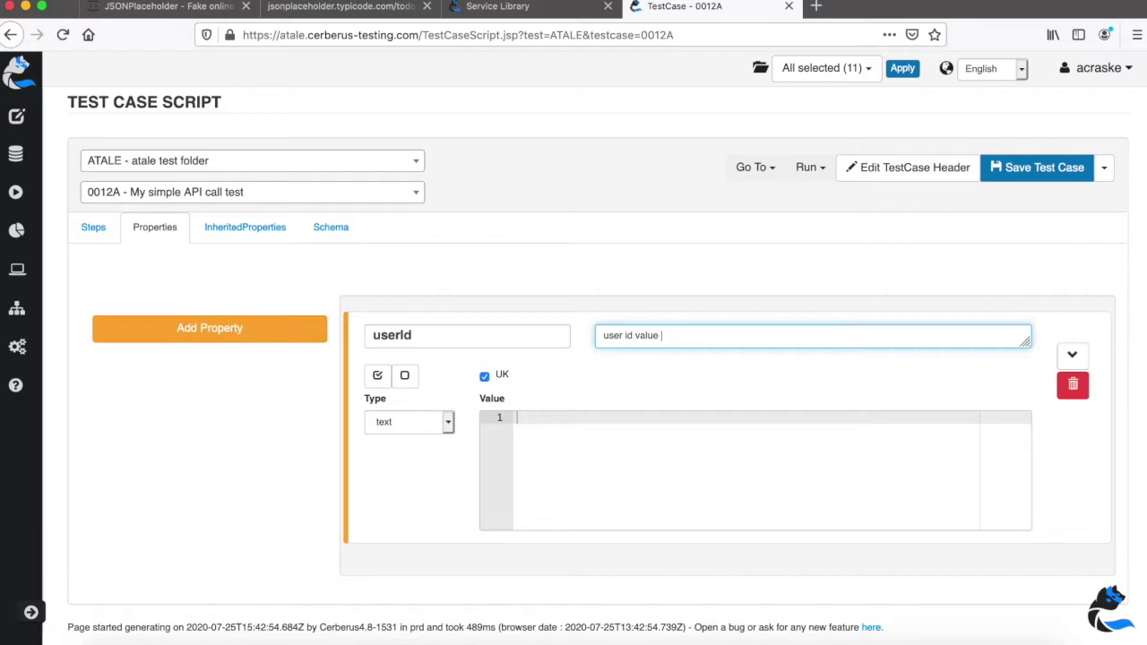
Set the userId property's type to getFromJson with the JSONPath $.userId and save the test case
click(416, 422)
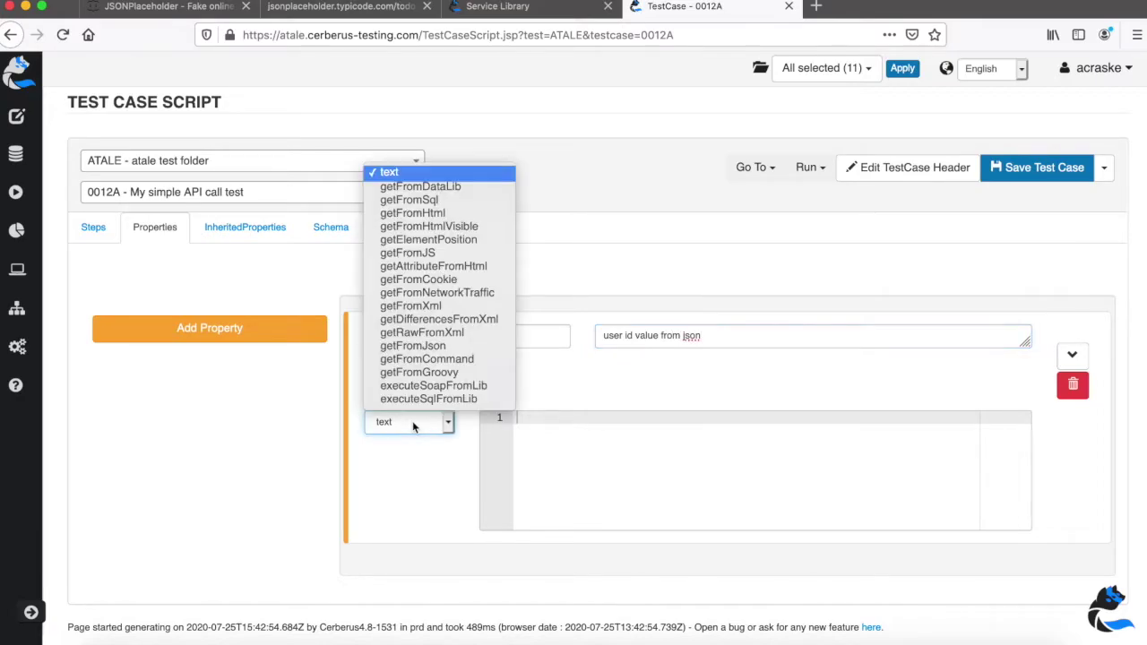
click(446, 348)
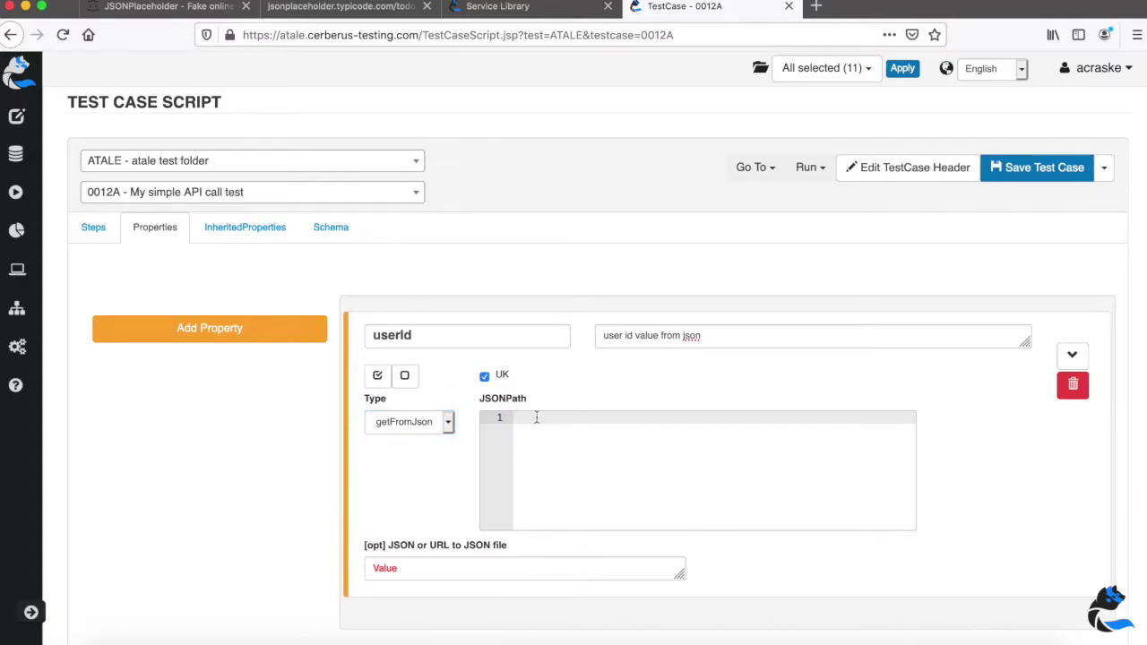
text(.userId)
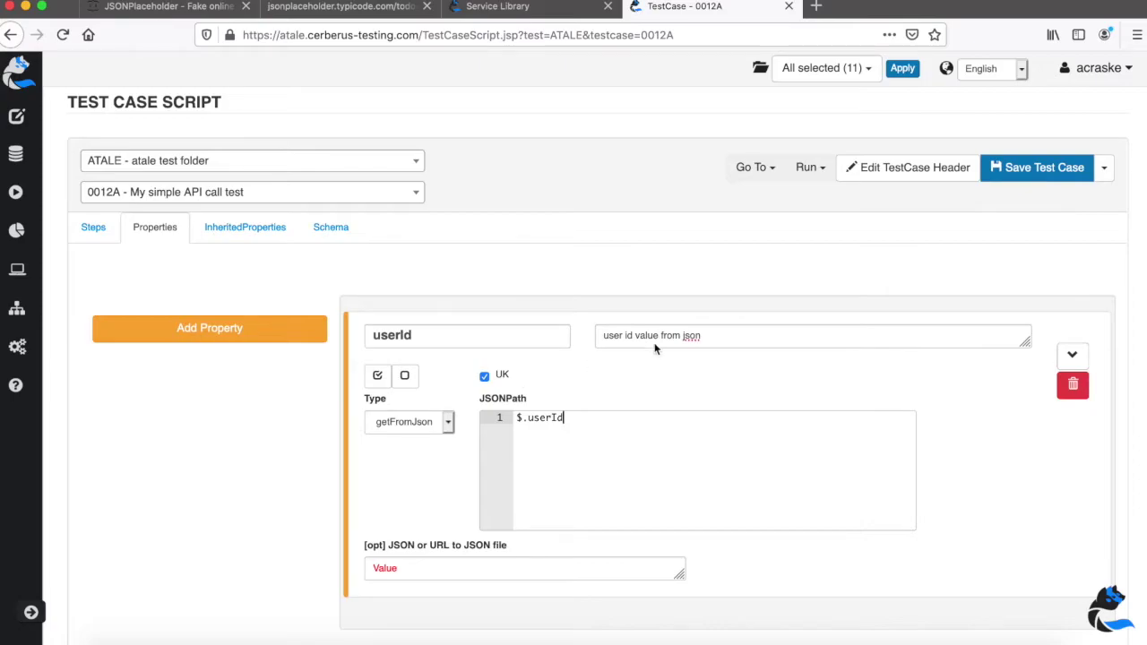
click(1061, 178)
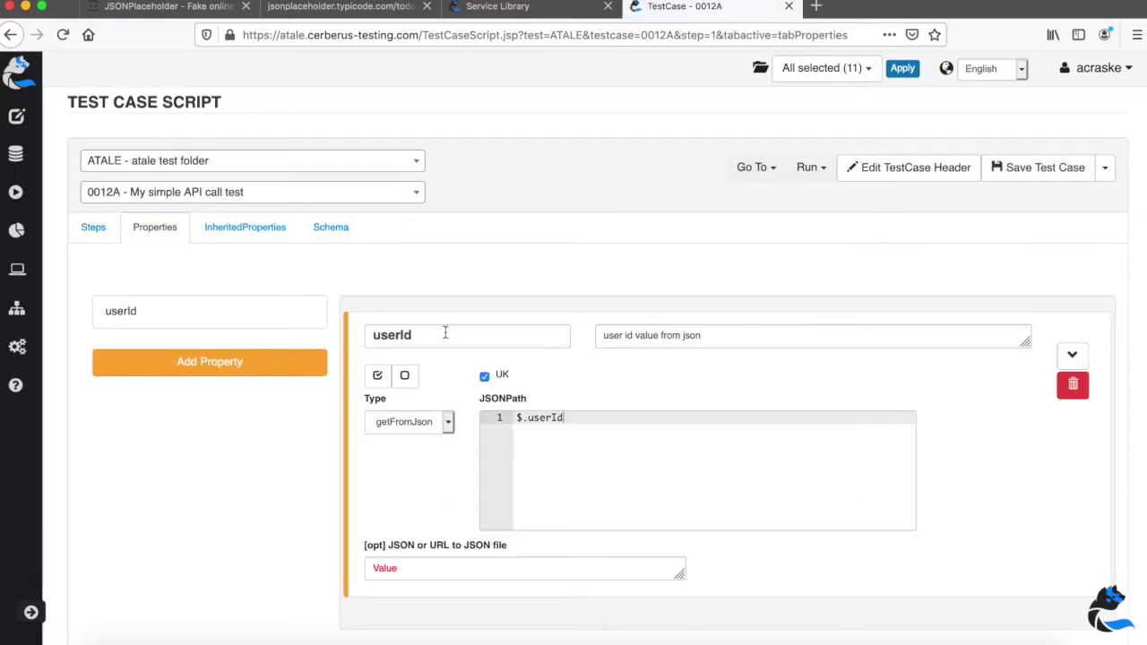
Add a second control to the call action, described as "Verify user id value as expected", using the verifyNumericEquals control type
double_click(418, 334)
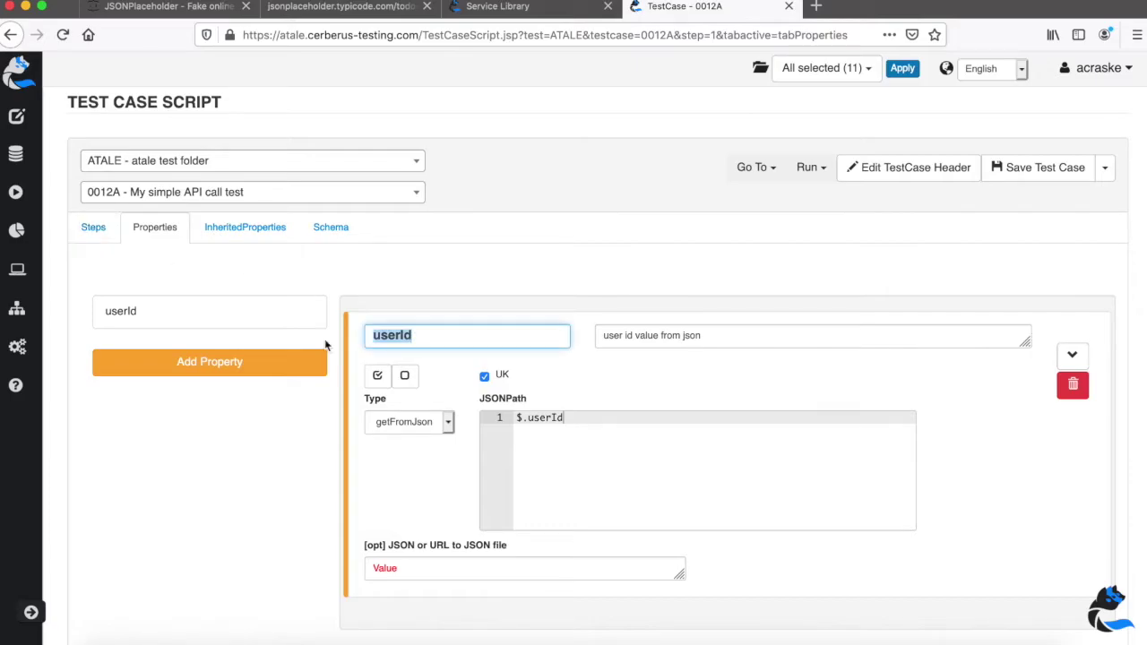
click(87, 223)
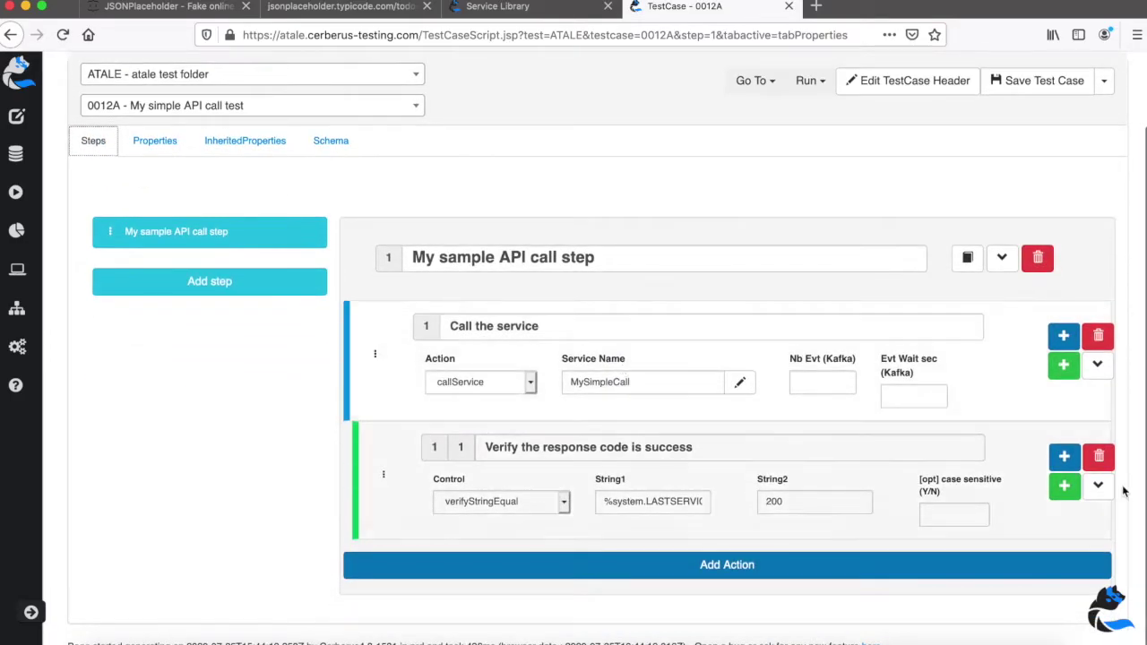
scroll(1079, 501, down, 2)
click(1064, 486)
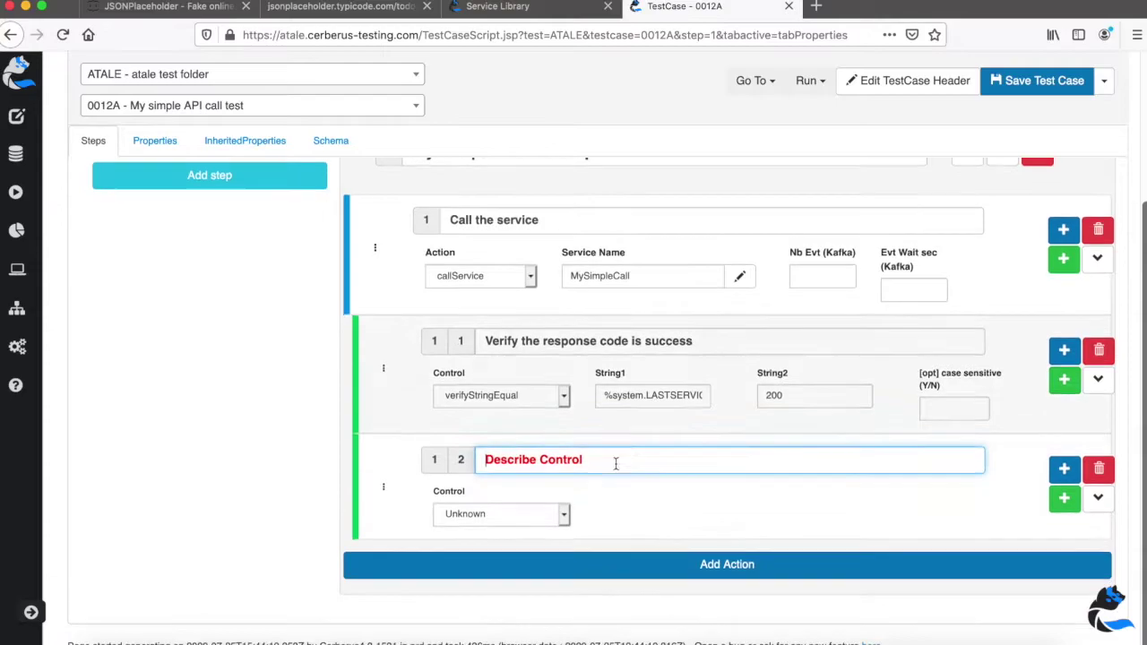
text(Verify user)
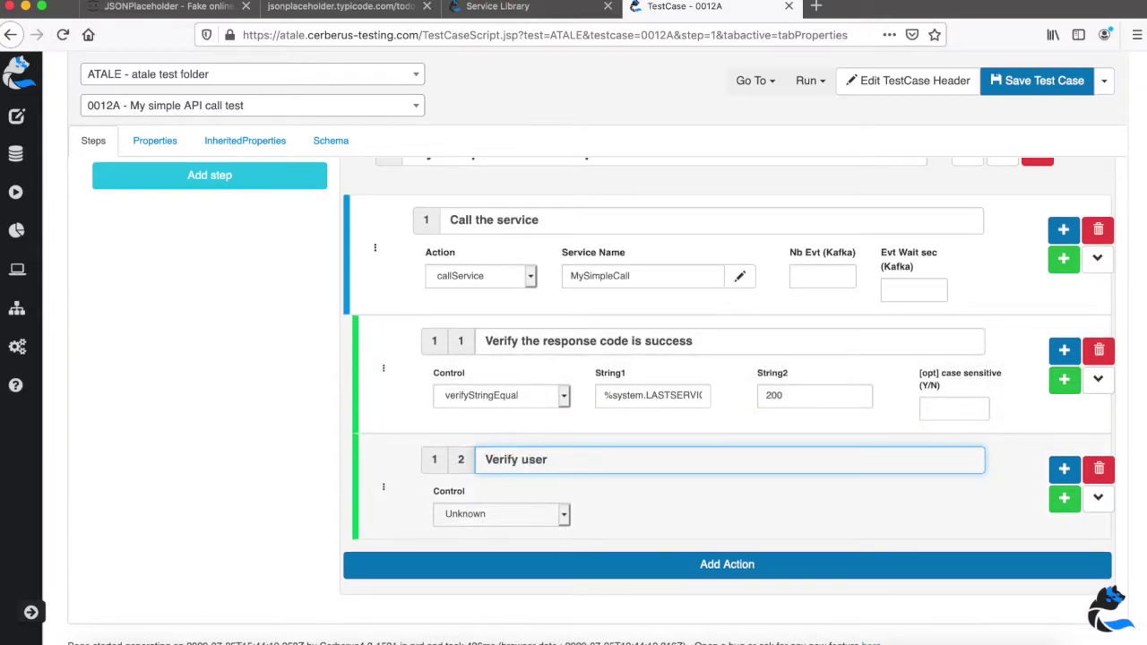
text( id value as expected)
click(530, 520)
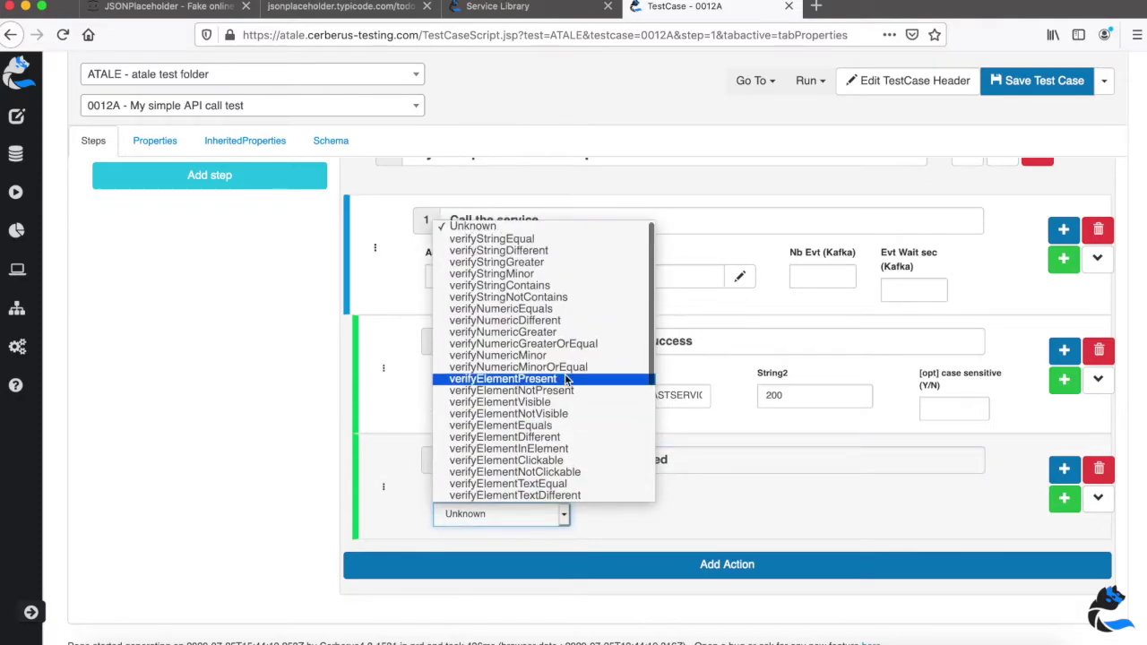
click(564, 309)
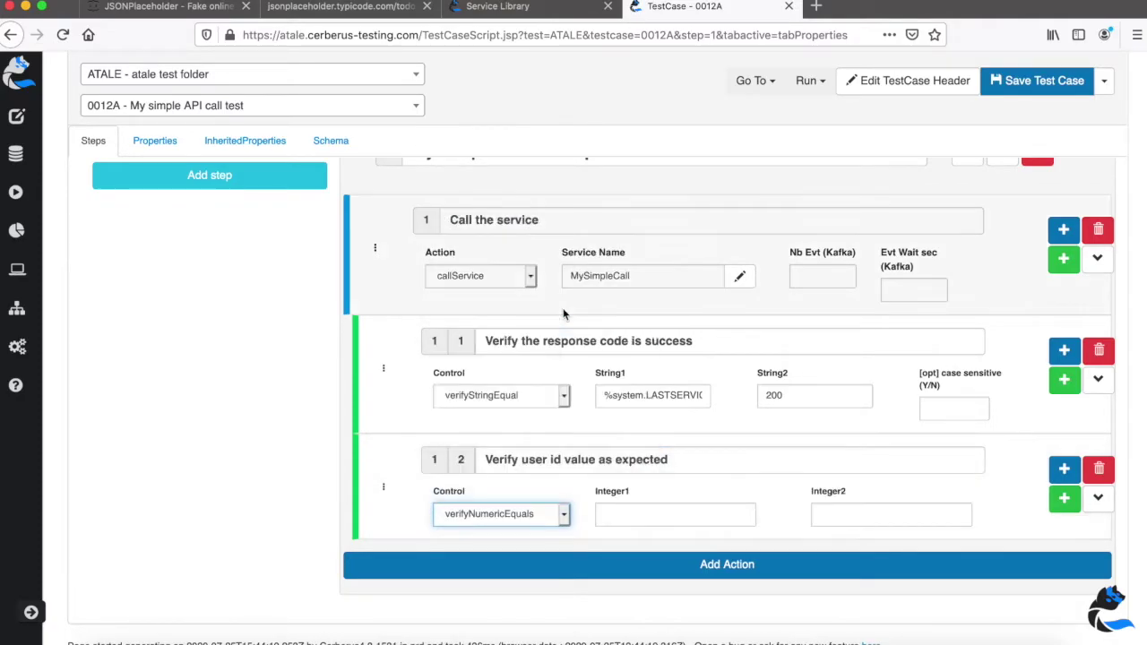
Set the verifyNumericEquals control's Integer1 to %userId% and Integer2 to 1, and save the test case
click(640, 513)
text(%userId%)
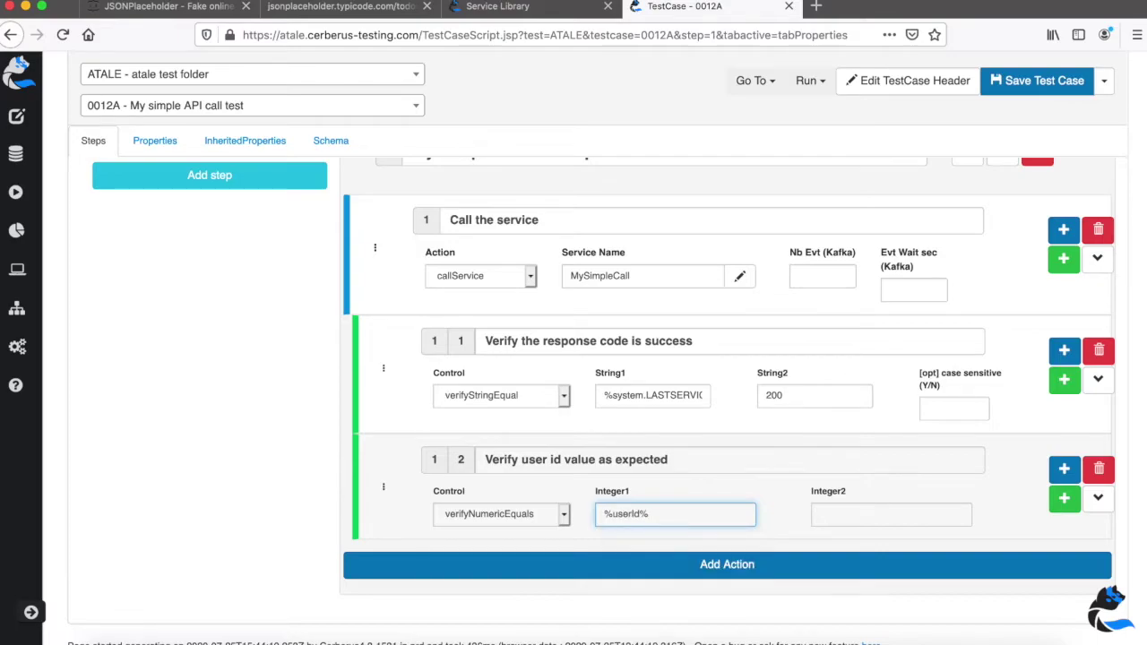
click(891, 514)
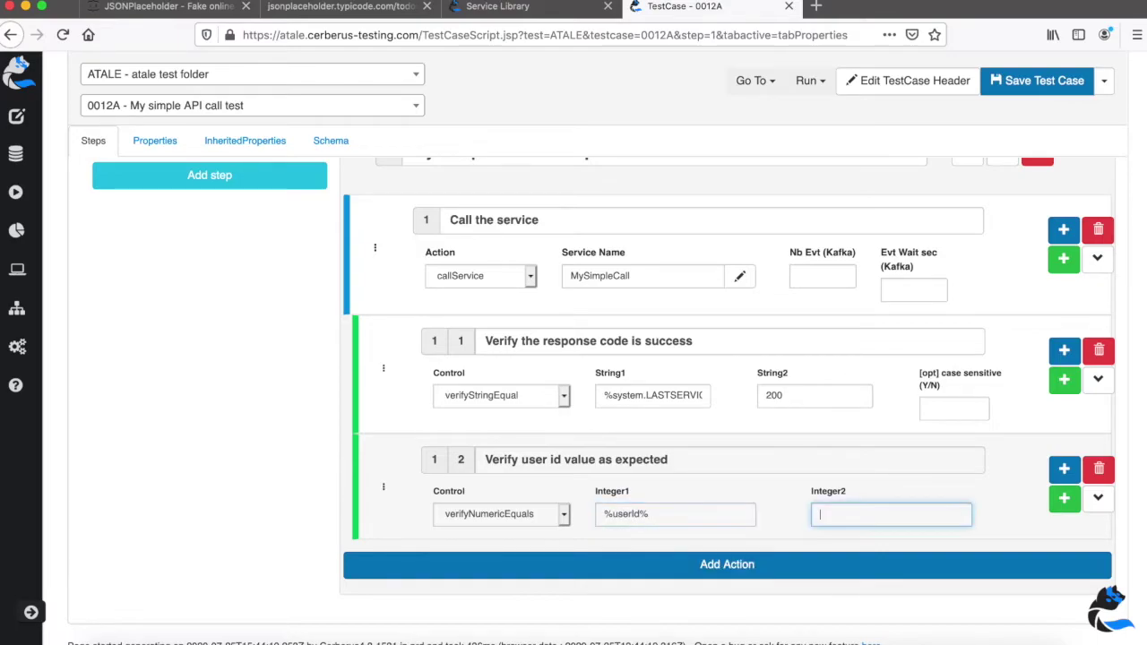
click(1039, 82)
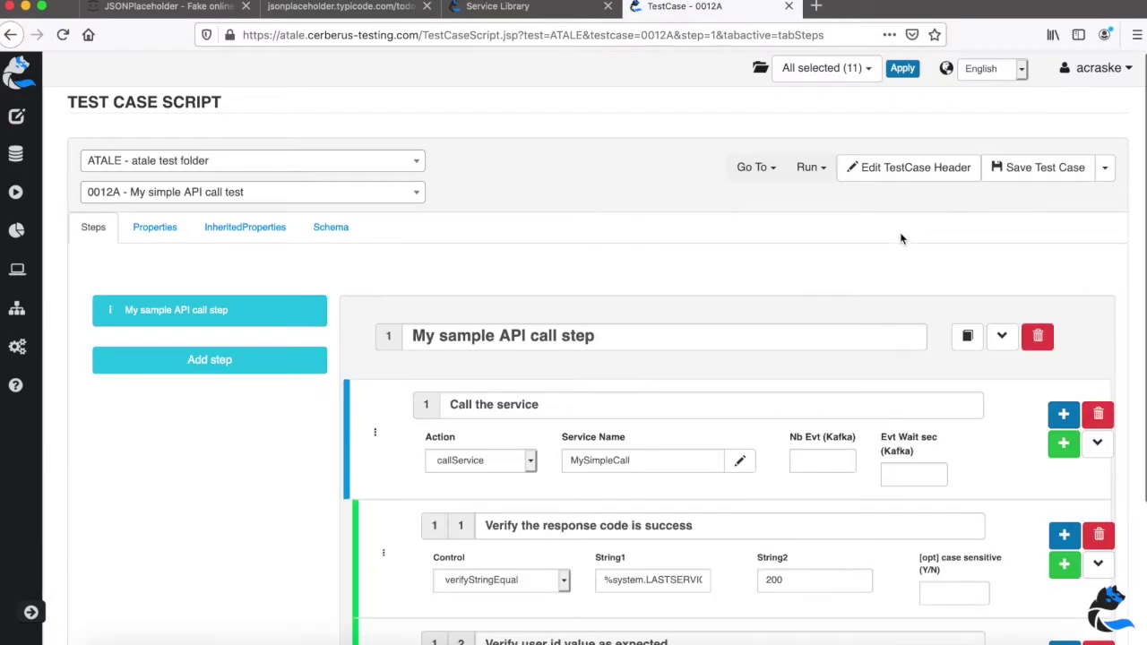
Open the run configuration for test case 0012A and choose the QA environment and the UK country
scroll(851, 243, down, 2)
scroll(828, 202, up, 2)
click(808, 137)
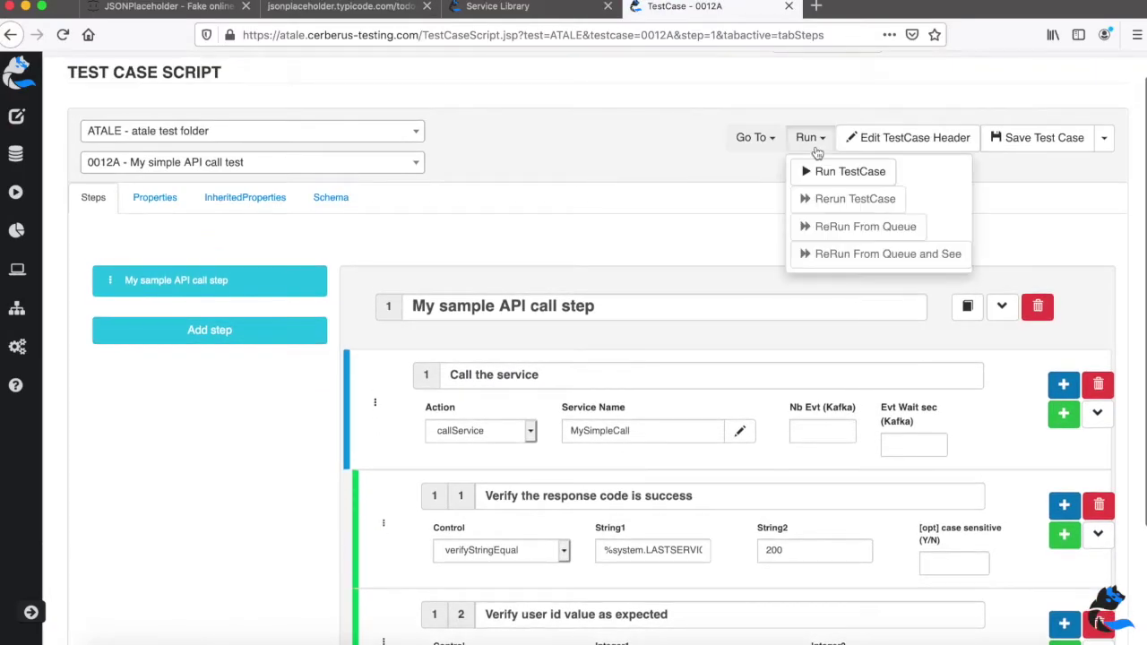
click(821, 170)
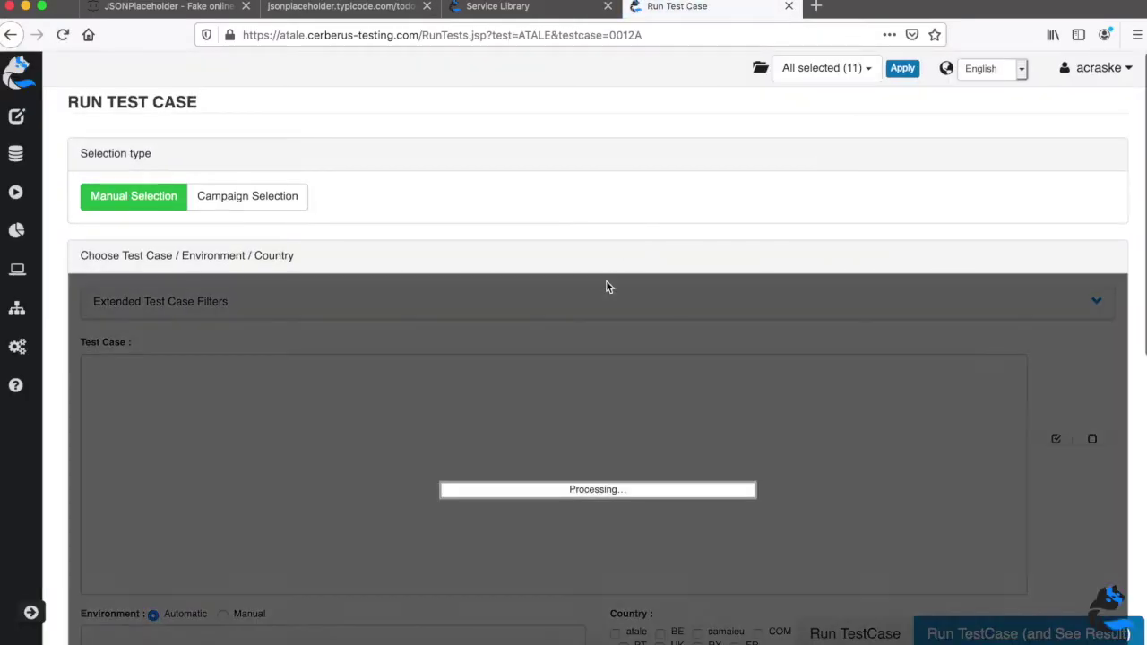
scroll(487, 385, down, 3)
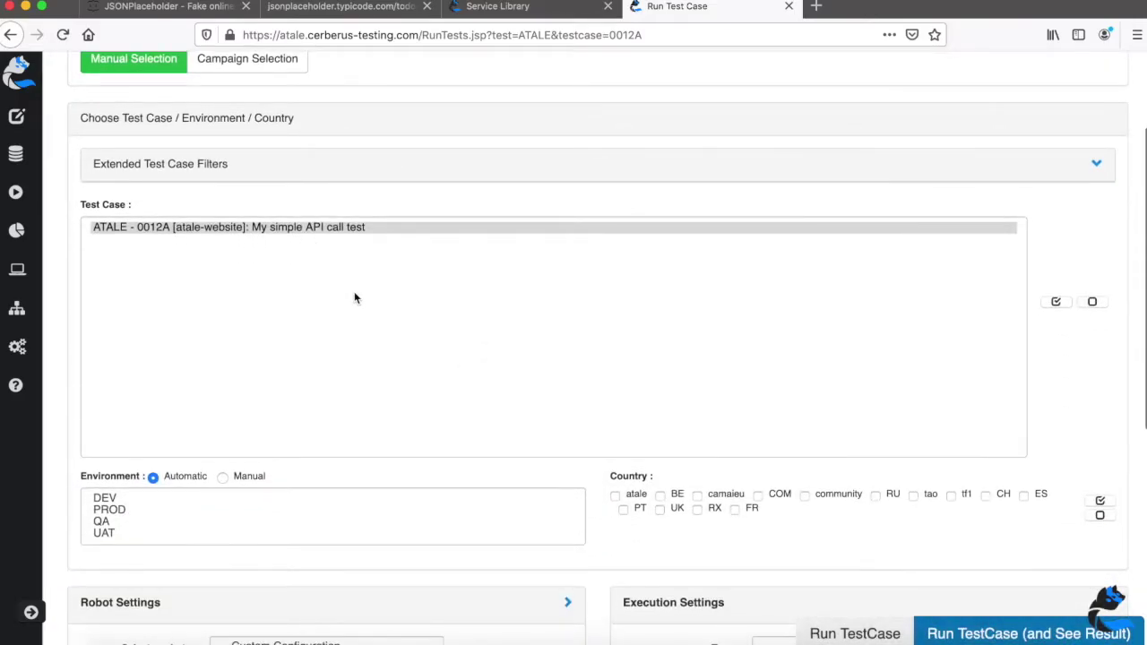
scroll(354, 297, down, 1)
click(123, 466)
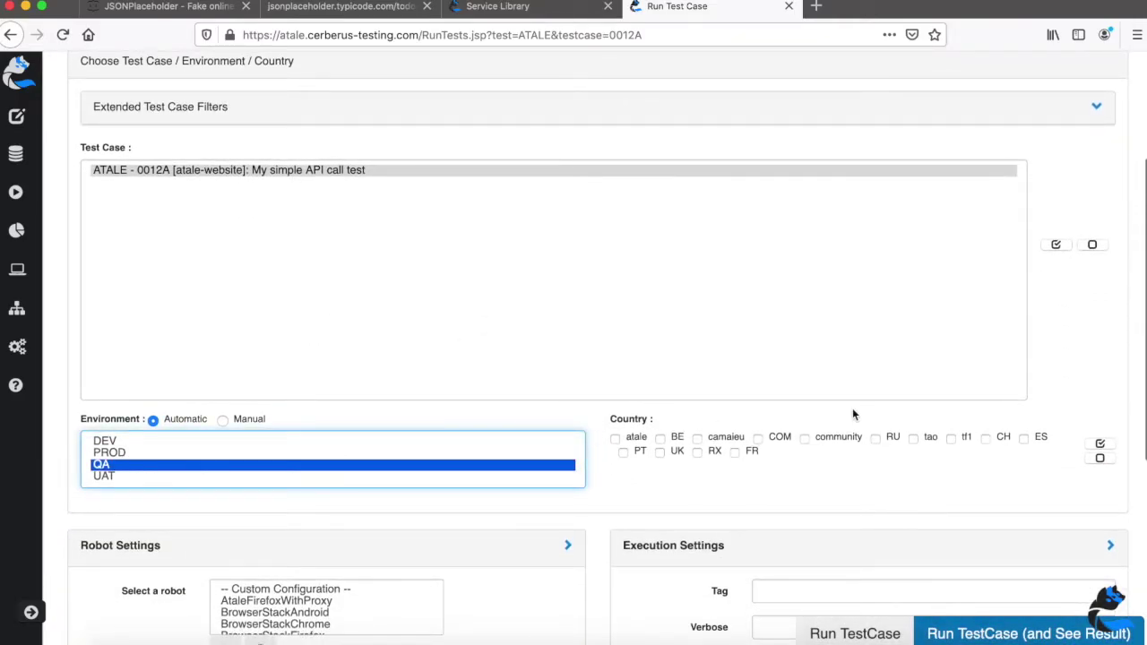
click(660, 453)
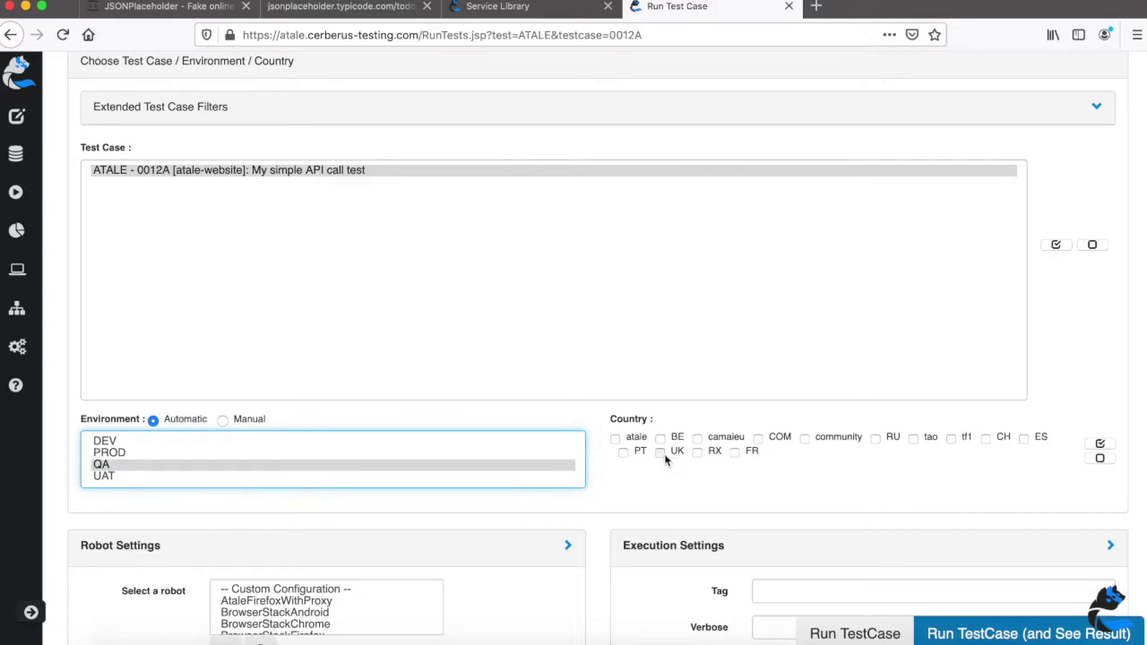
Select the AtaleFirefoxWithProxy robot and run the test case with its result displayed
scroll(630, 511, down, 3)
scroll(629, 511, down, 2)
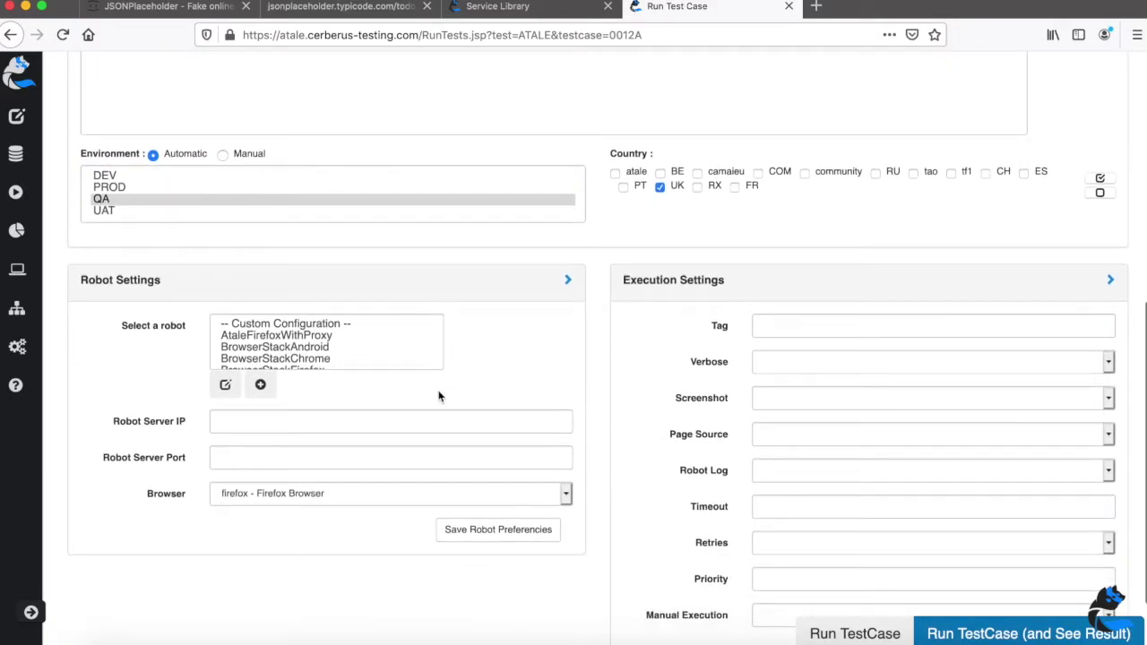
click(346, 337)
scroll(681, 373, down, 1)
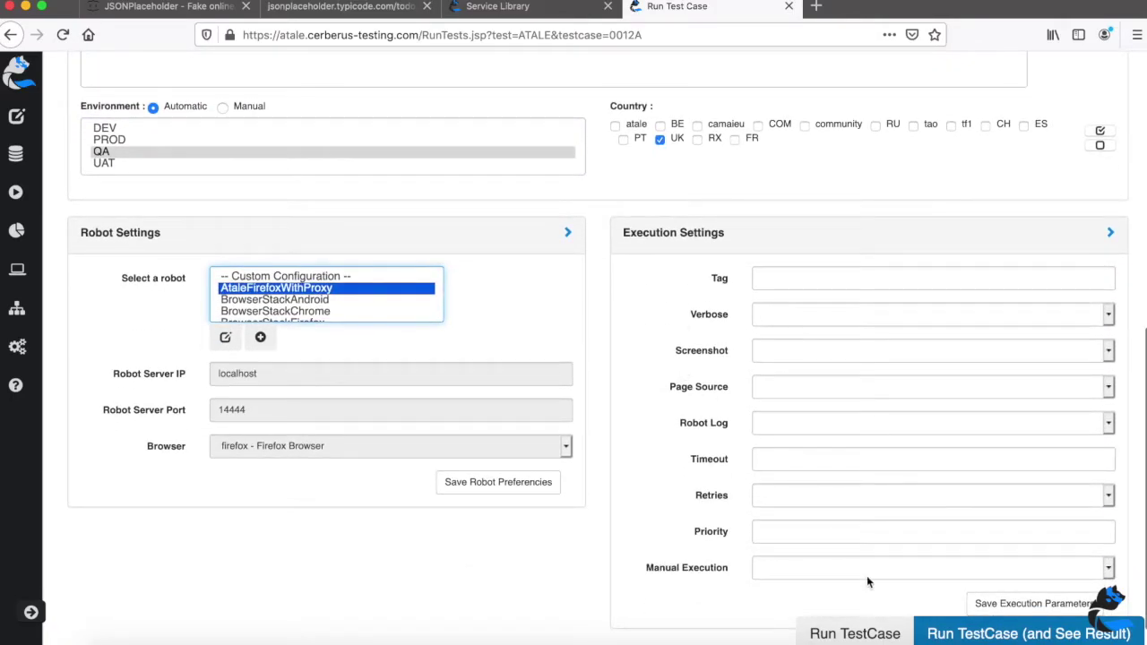
click(969, 633)
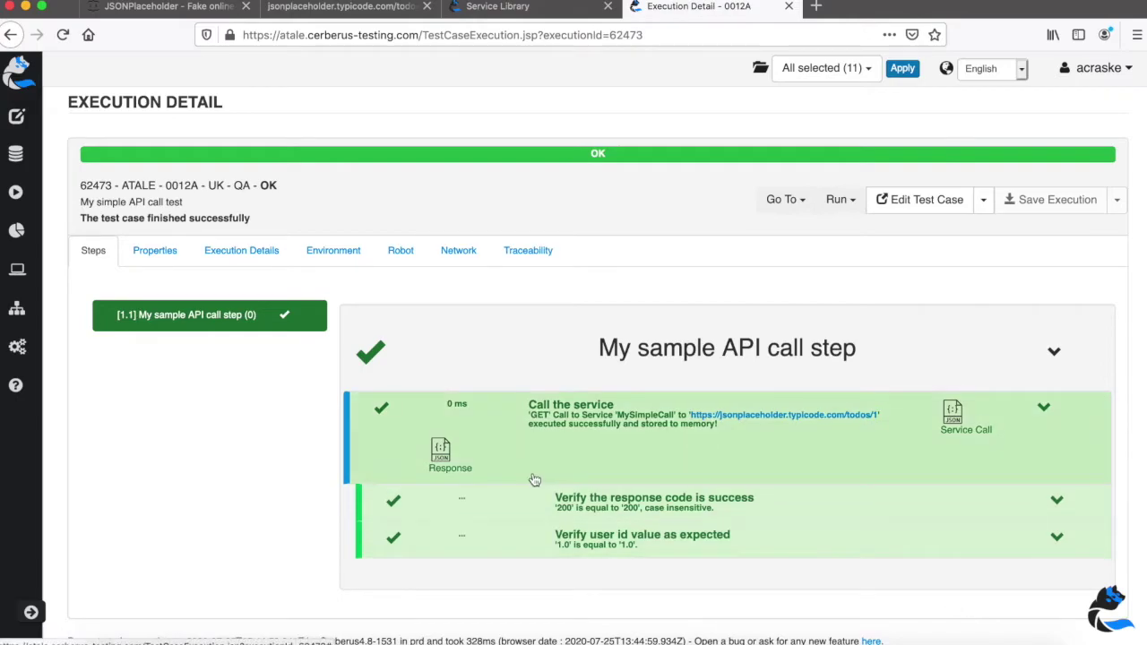
Examine the Service Call and Response JSON files attached to the executed "Call the service" action
click(962, 419)
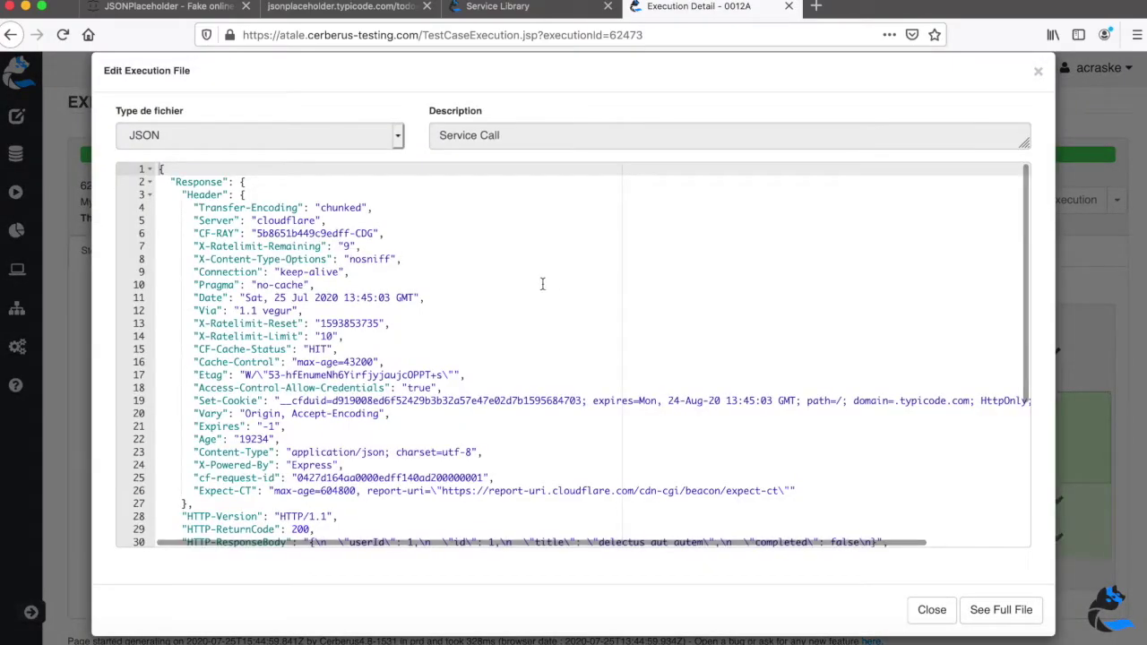
scroll(523, 372, down, 2)
scroll(523, 371, down, 4)
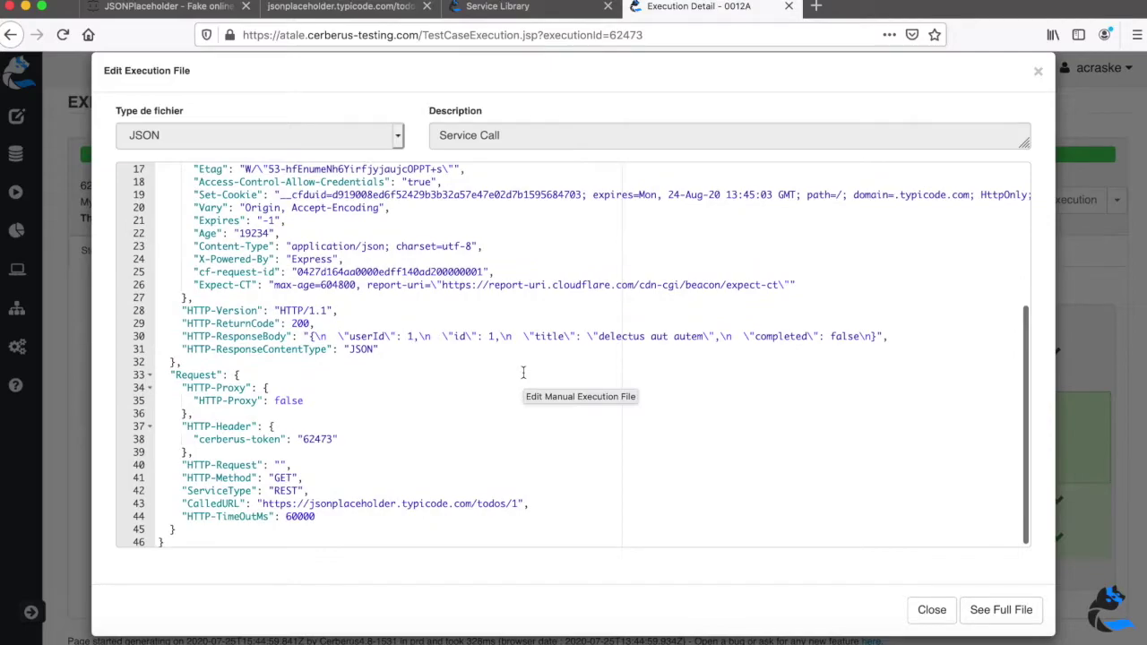
click(931, 610)
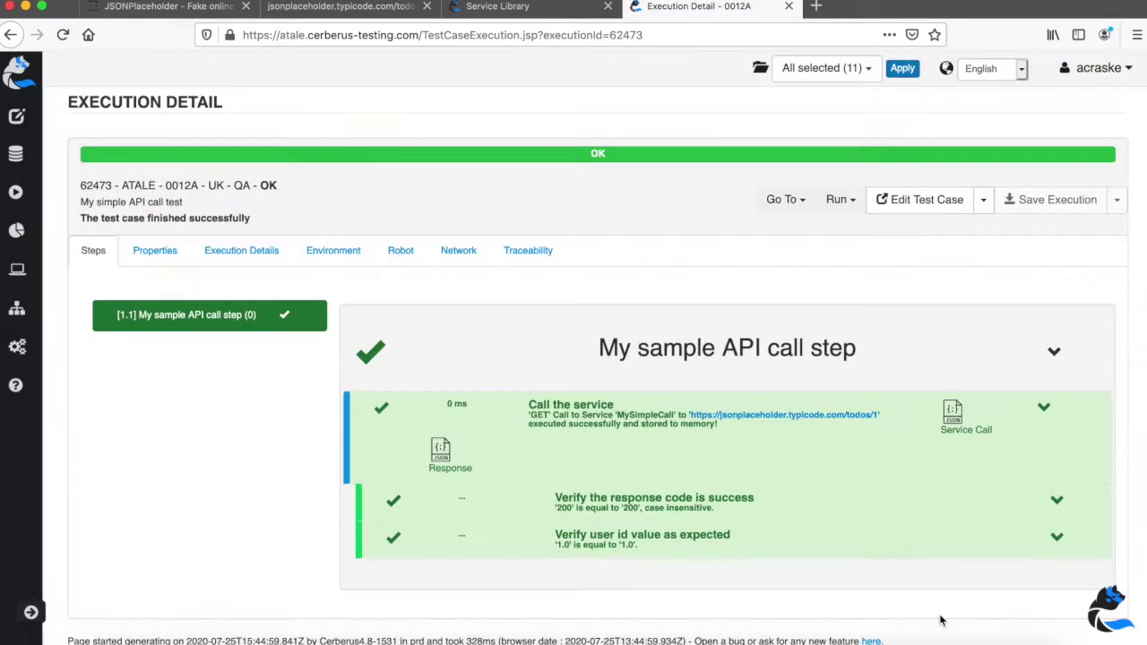
click(441, 452)
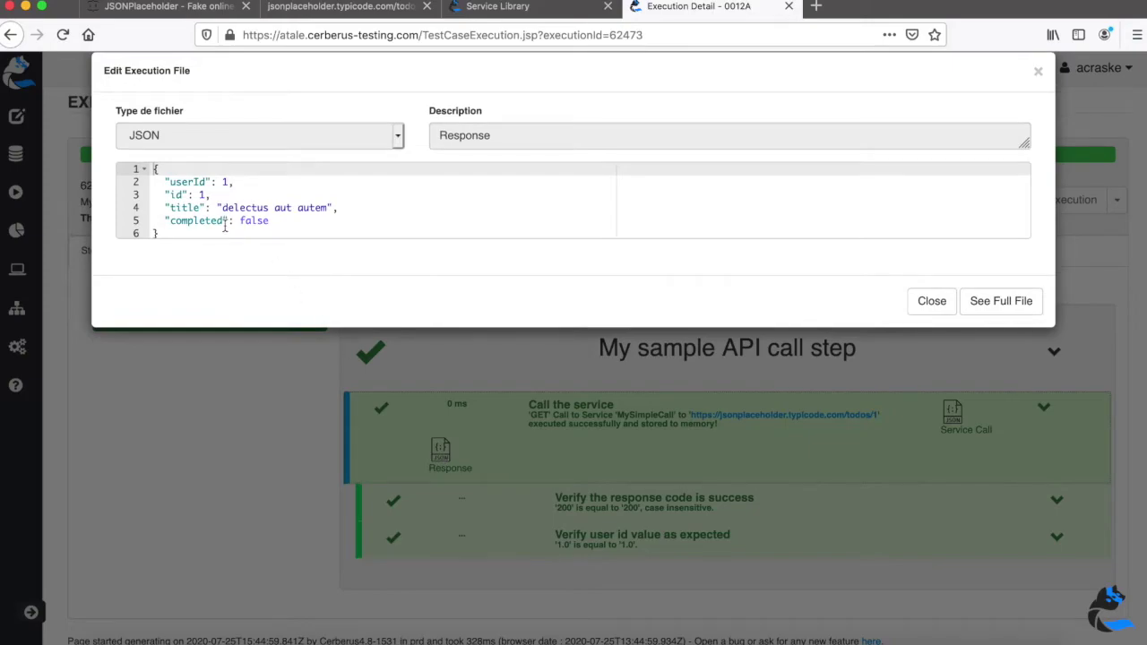
click(925, 307)
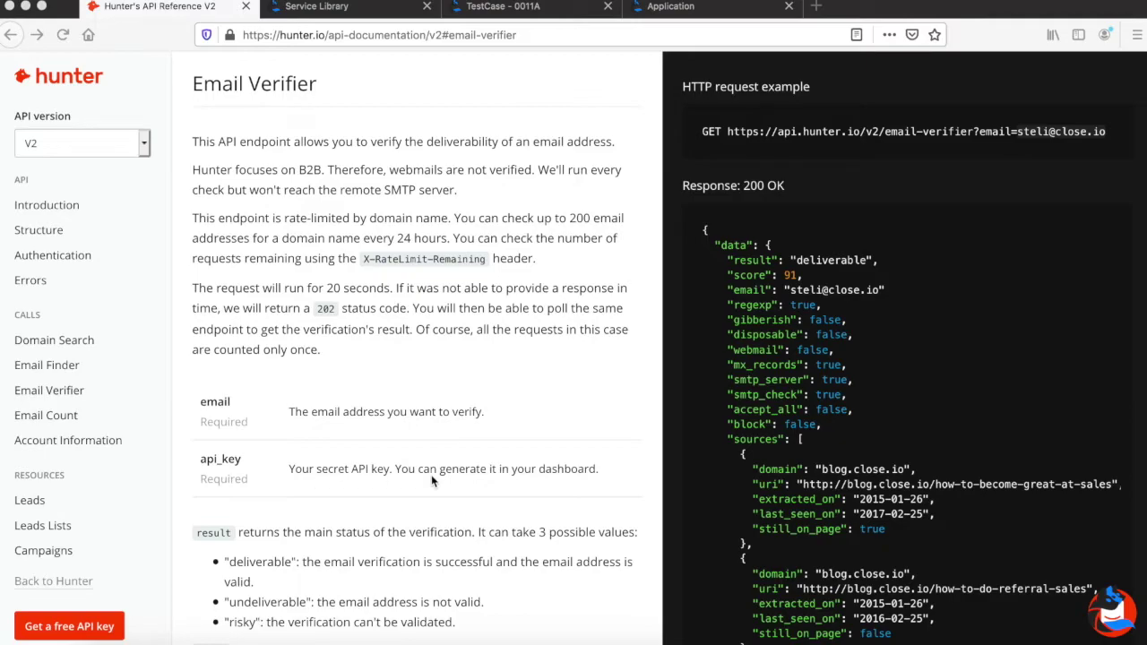
Examine the Email Verifier endpoint's parameters, possible result values and example response in Hunter's API reference
scroll(431, 474, down, 1)
scroll(287, 551, down, 2)
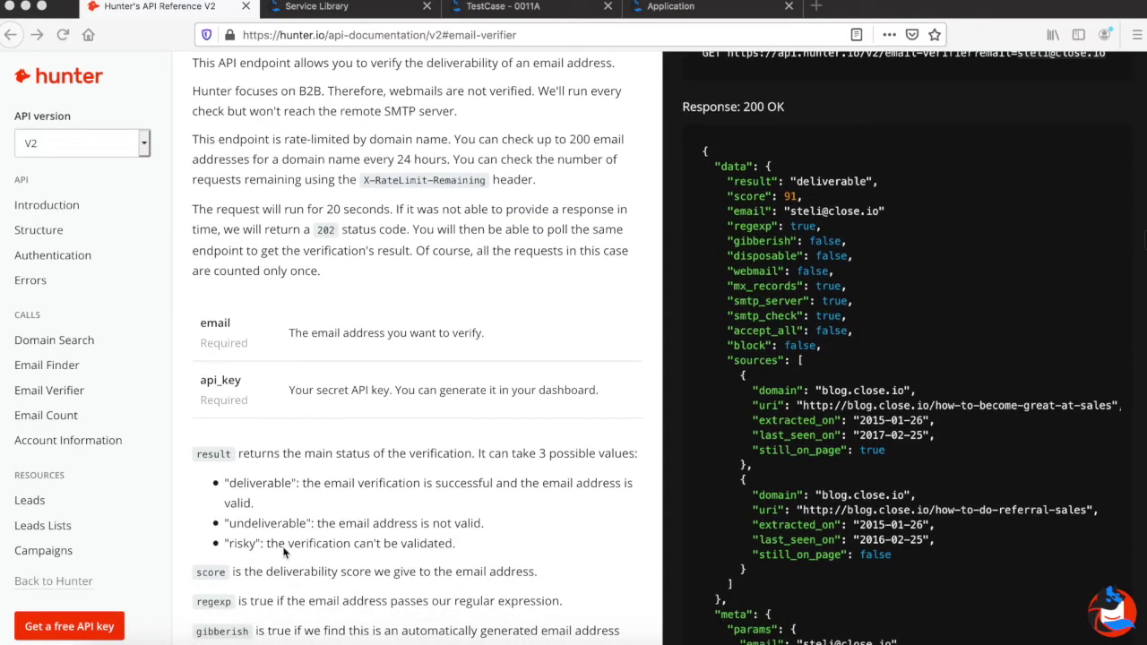
scroll(487, 414, up, 3)
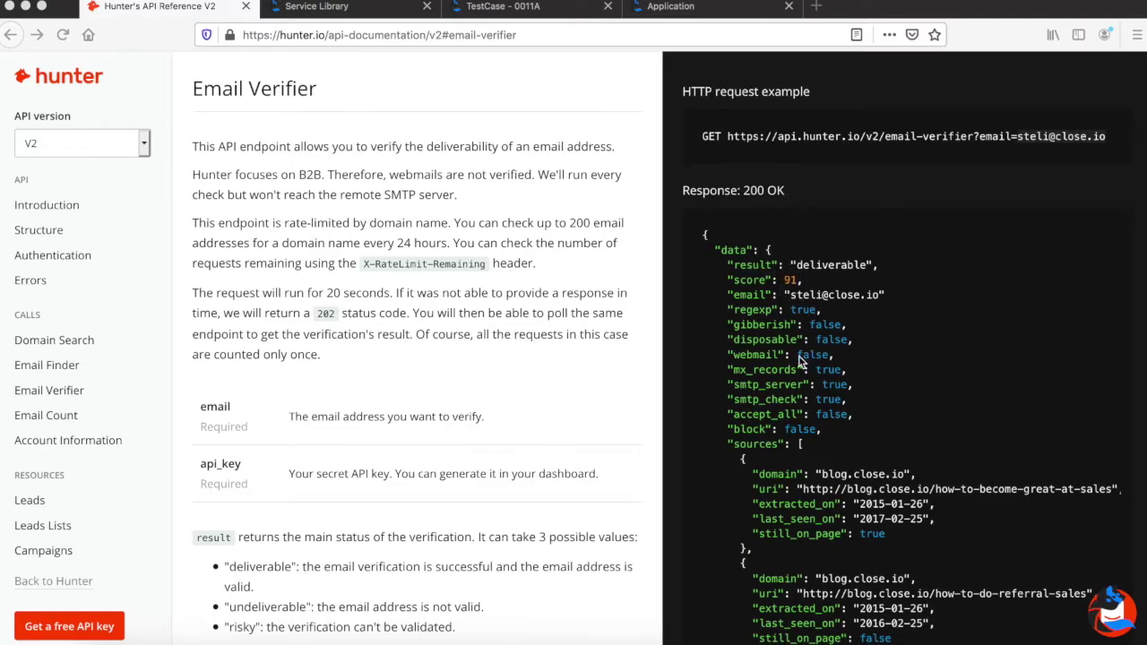
In the Service Library, review the Demo hunter.io service's definition, request, request detail and header settings
click(349, 11)
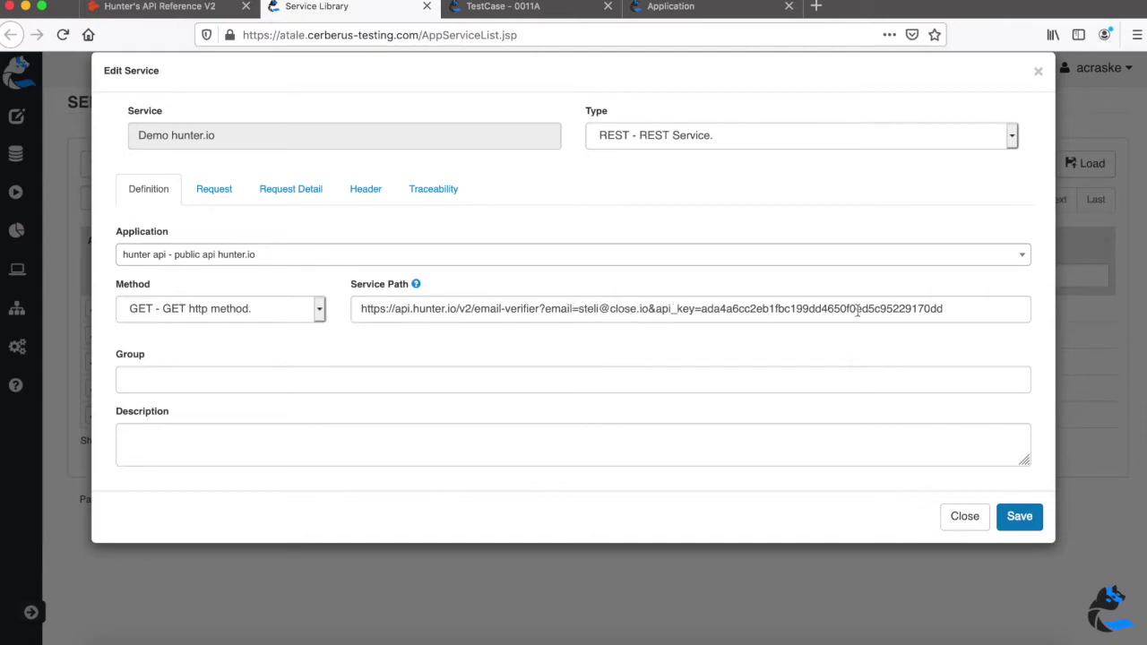
click(218, 194)
click(296, 192)
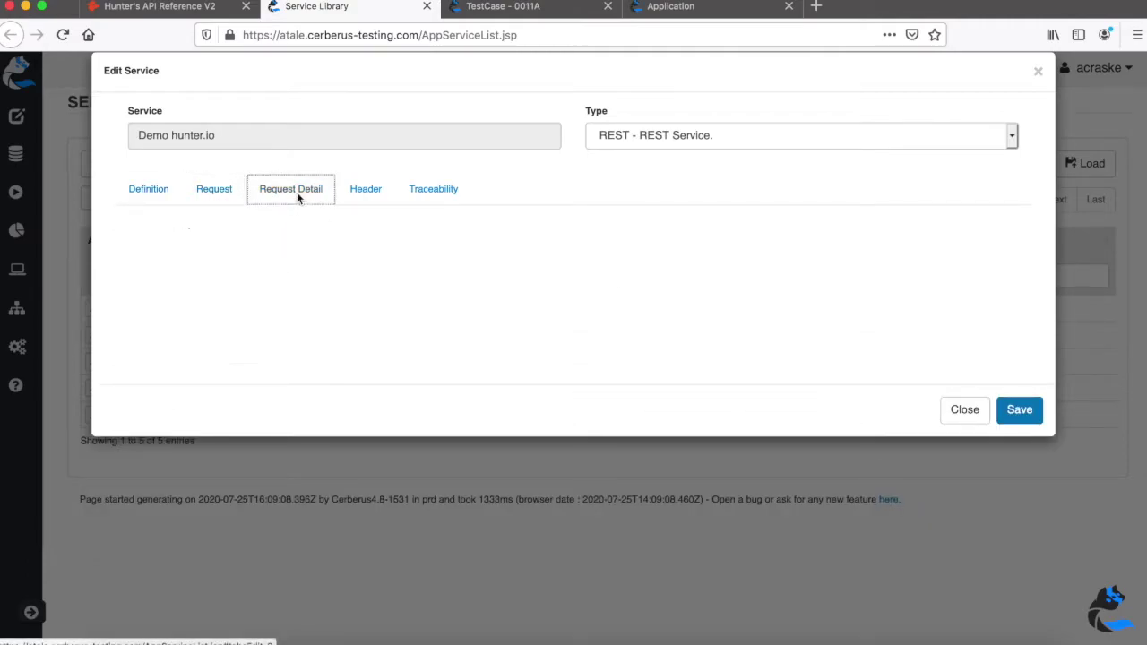
click(356, 195)
click(144, 191)
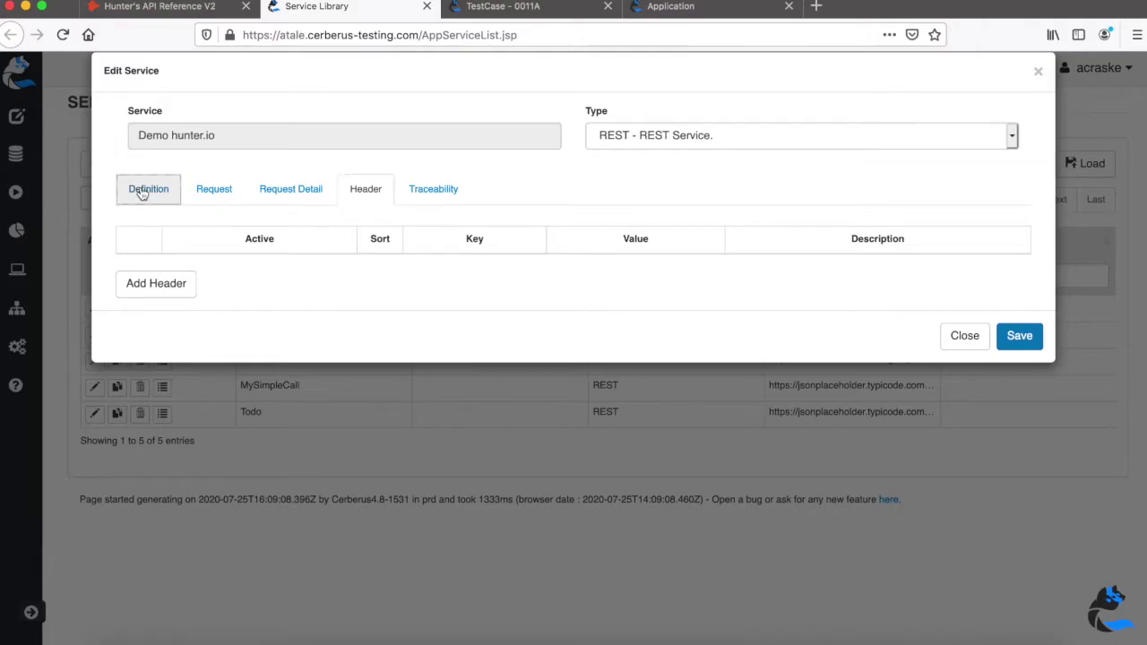
Examine test case 0011A's Email, Result and Score properties, then its service call action and three verification controls
click(527, 7)
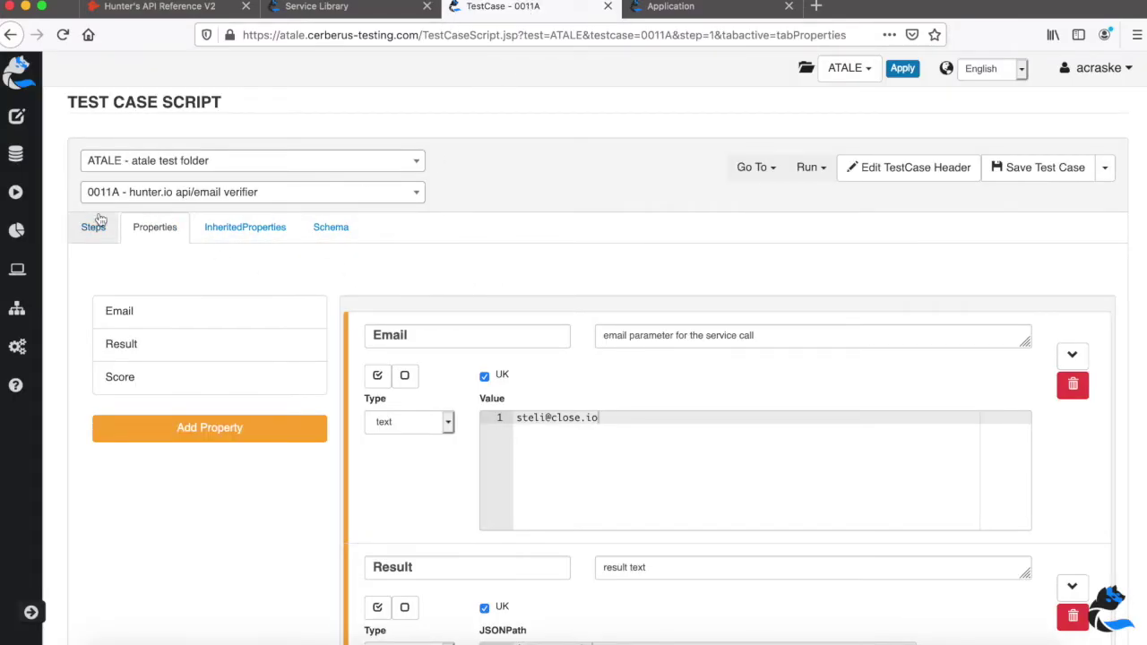
scroll(519, 408, down, 5)
scroll(520, 407, down, 1)
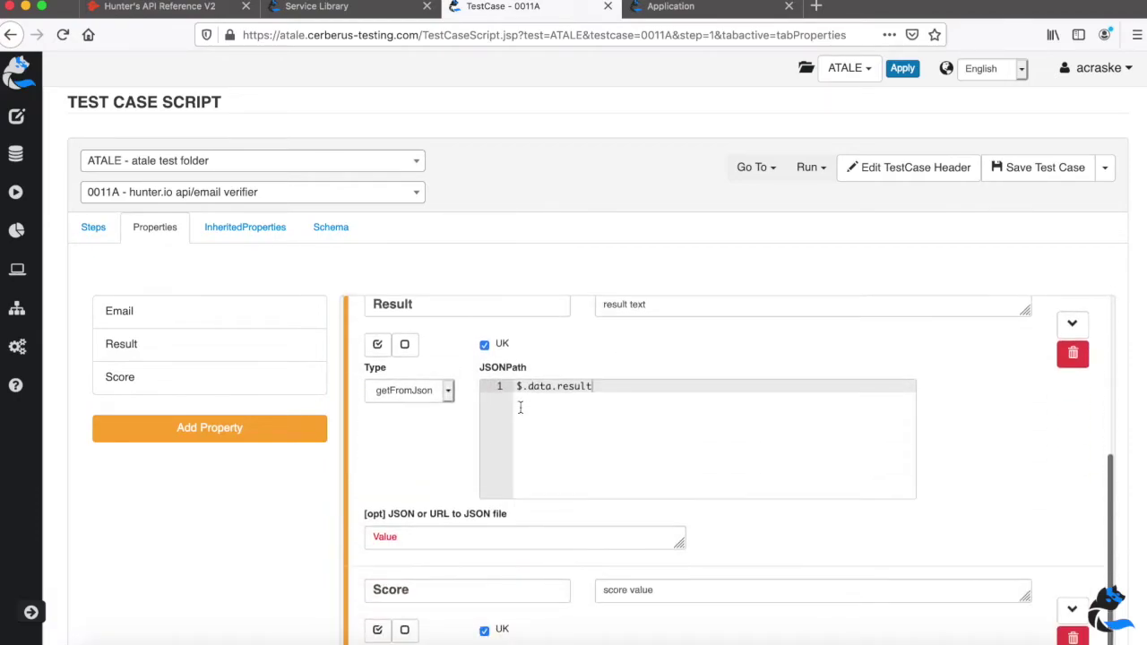
scroll(519, 407, down, 2)
click(89, 238)
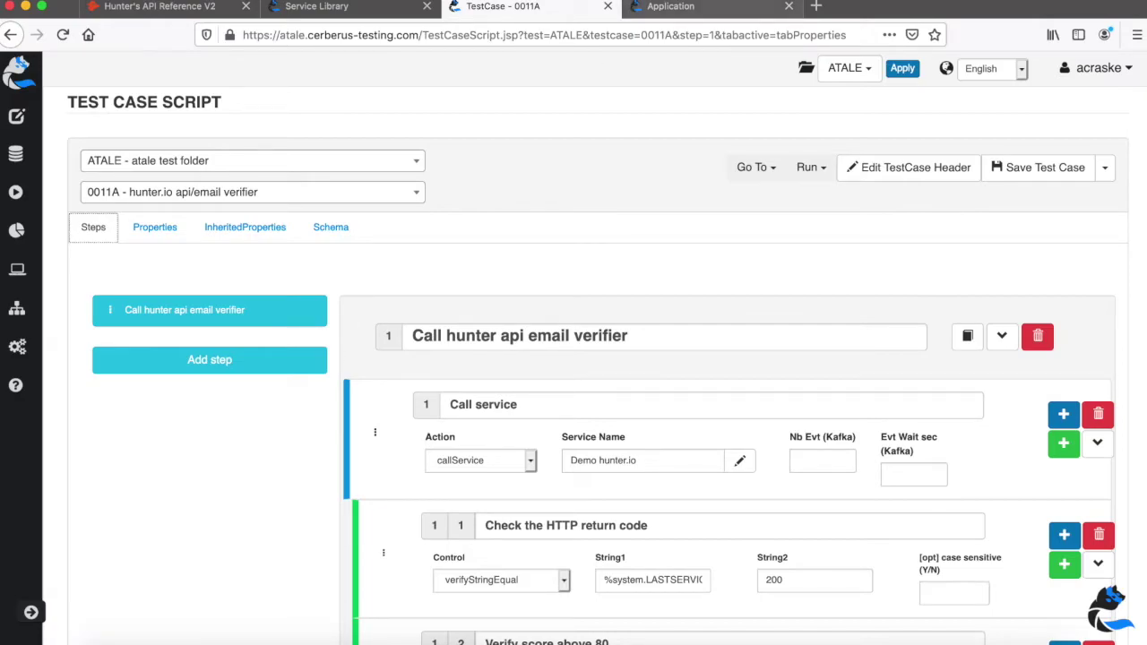
scroll(370, 239, down, 2)
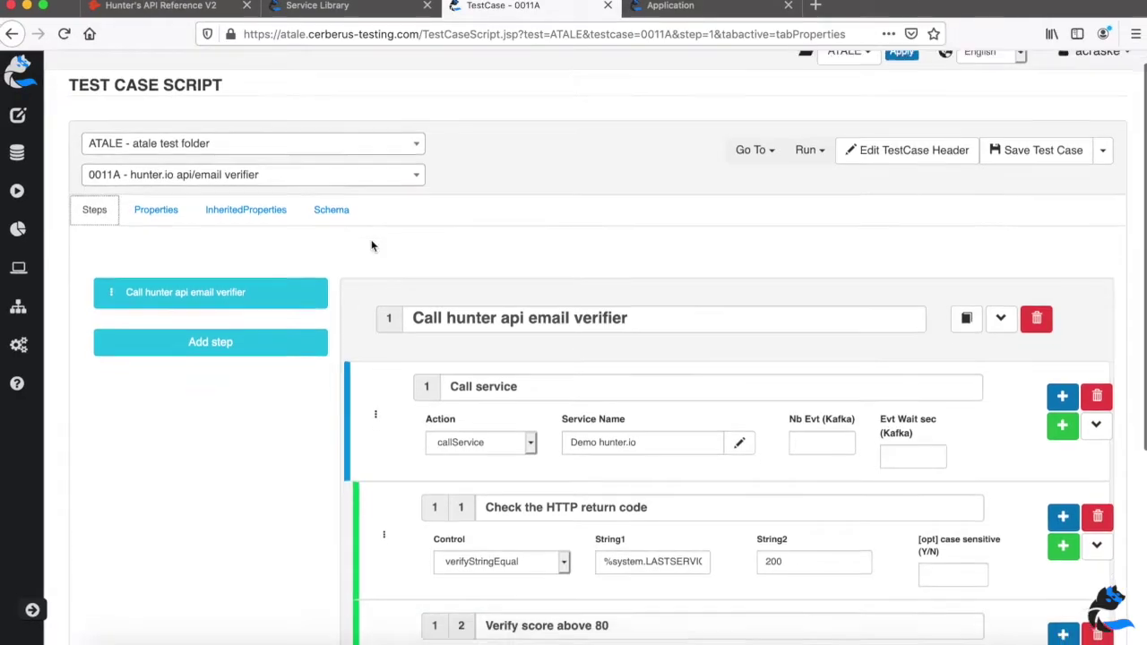
scroll(613, 312, down, 3)
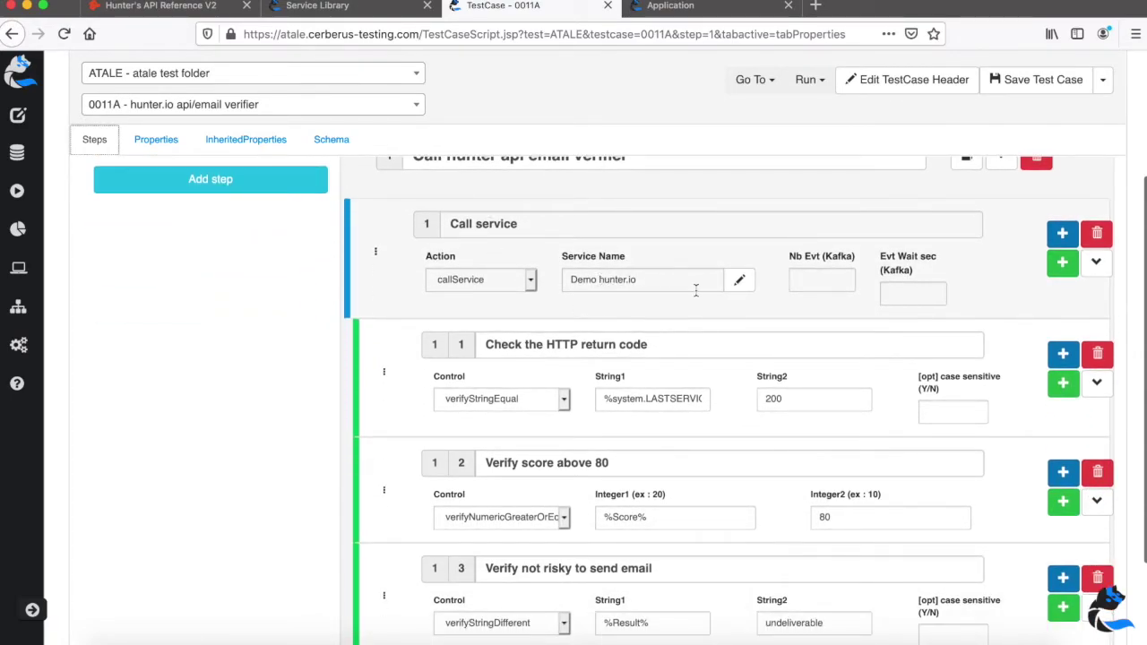
scroll(695, 291, down, 3)
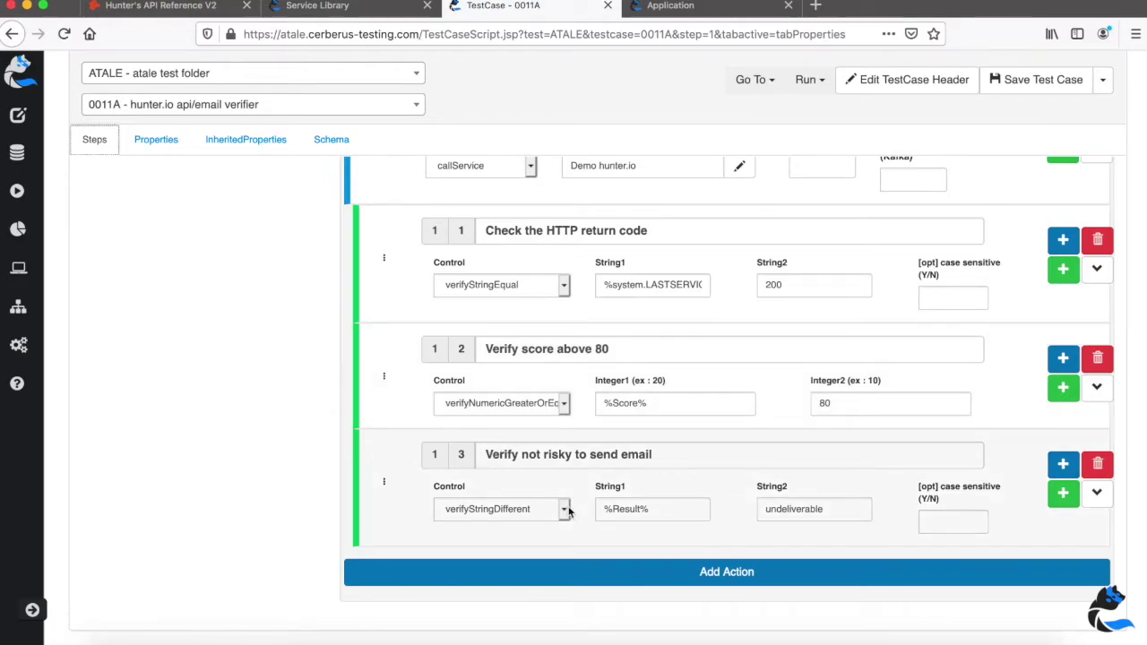
scroll(577, 510, up, 4)
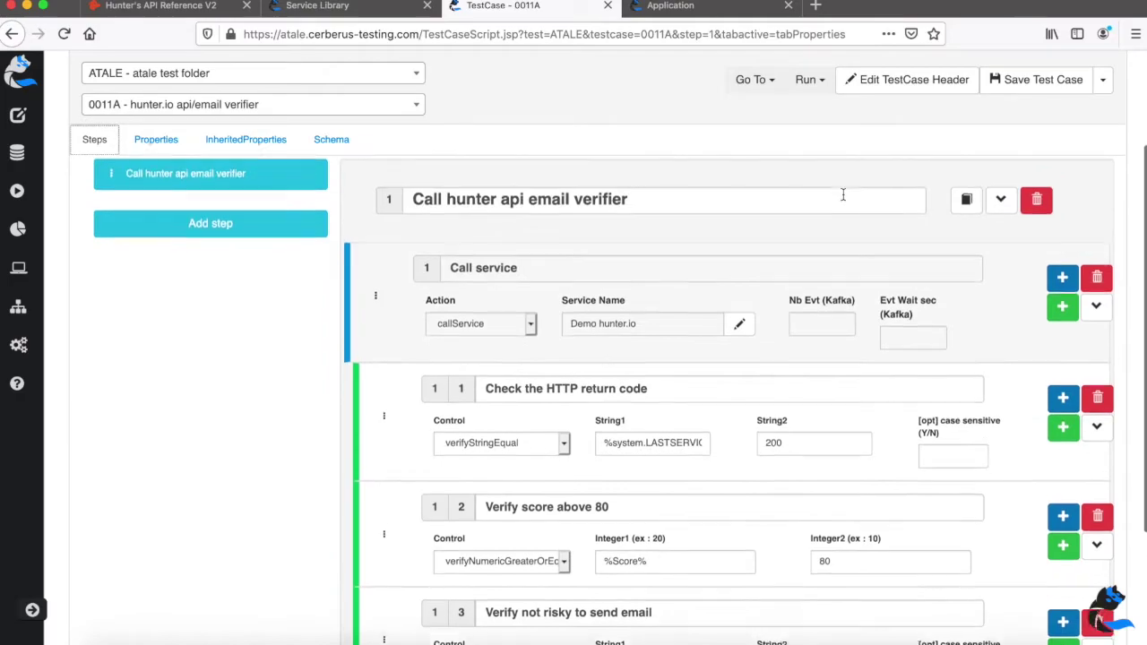
Run test case 0011A and return from the execution detail to its script
click(806, 79)
click(823, 193)
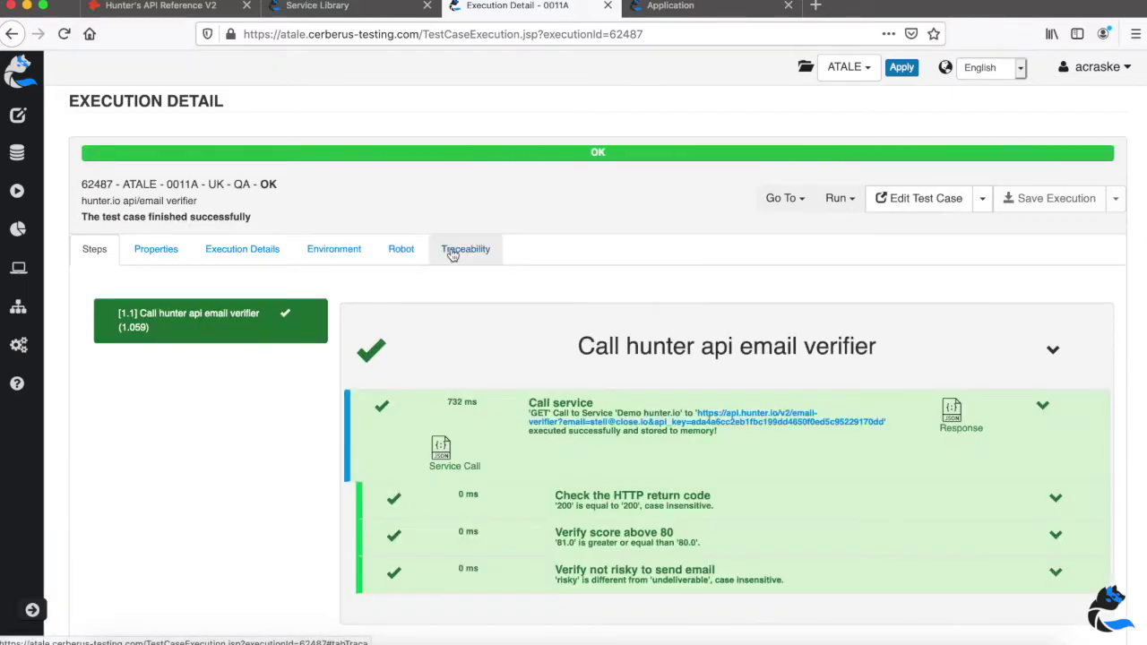
click(923, 199)
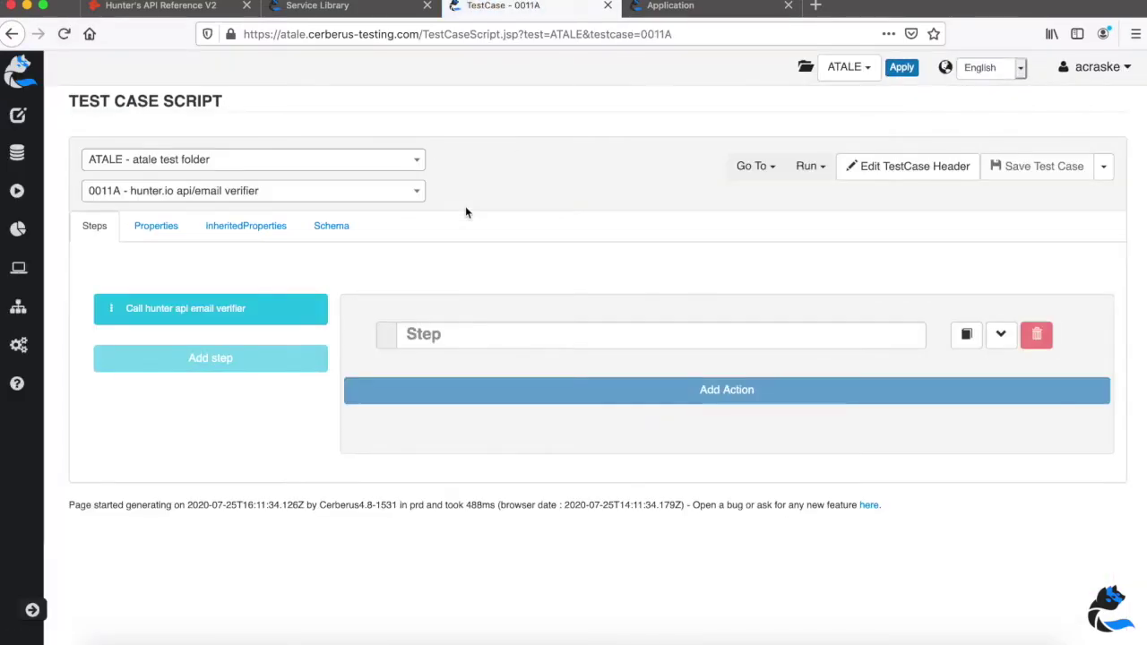
scroll(465, 212, down, 2)
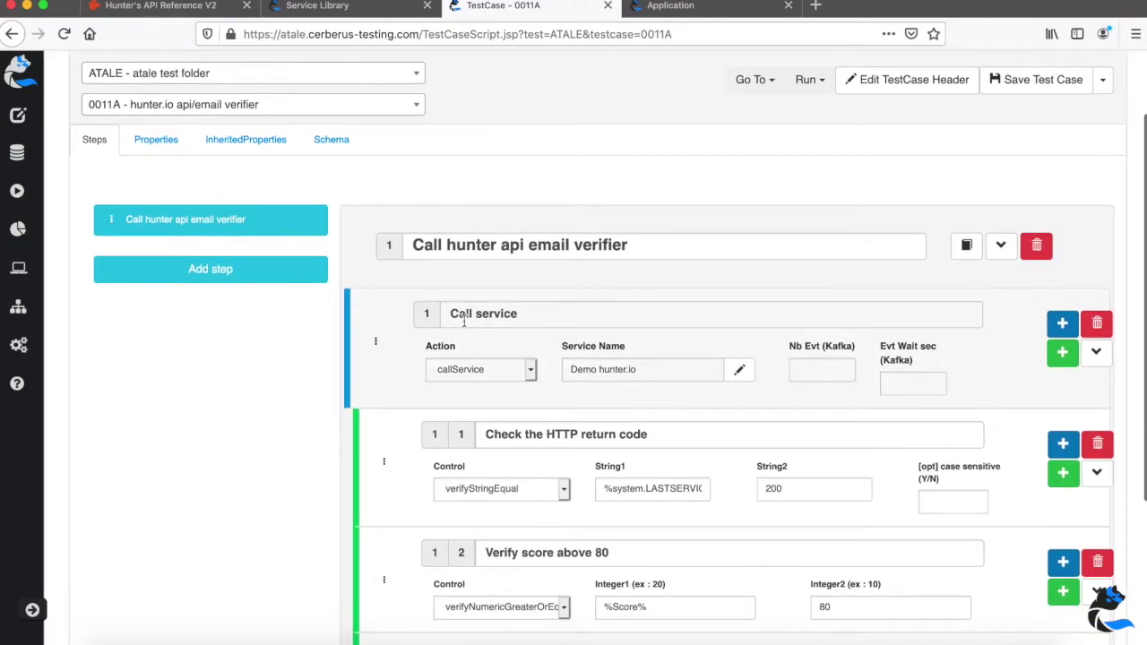
Check the test case's Email property and replace the fixed email address in the Demo hunter.io service path with %email%
click(368, 6)
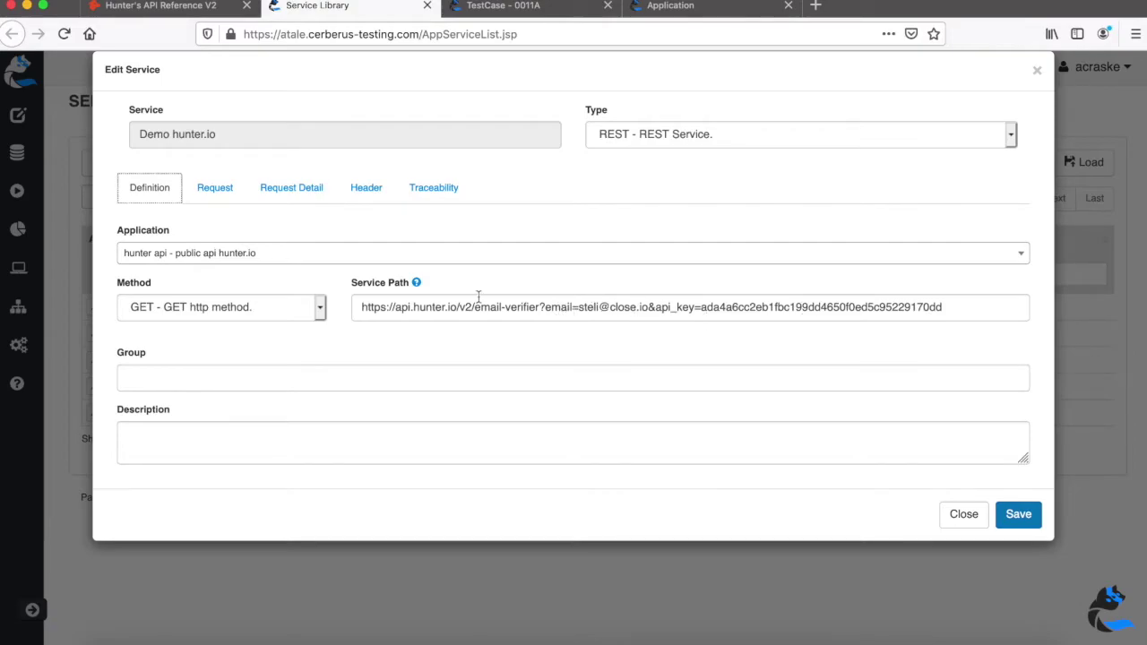
click(526, 9)
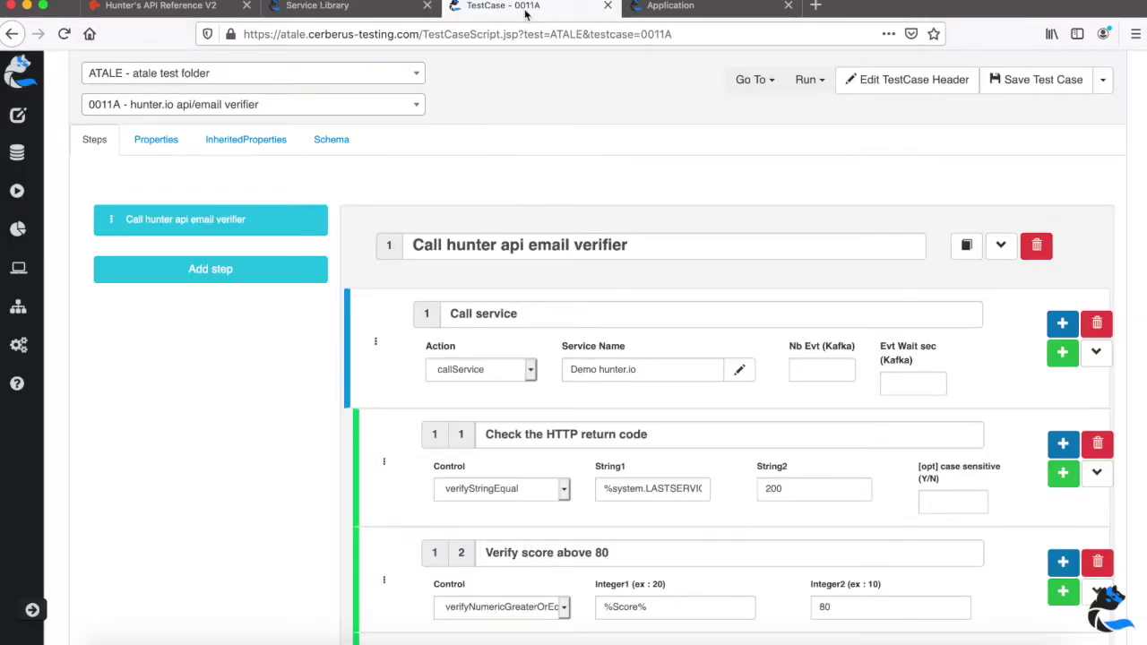
click(170, 146)
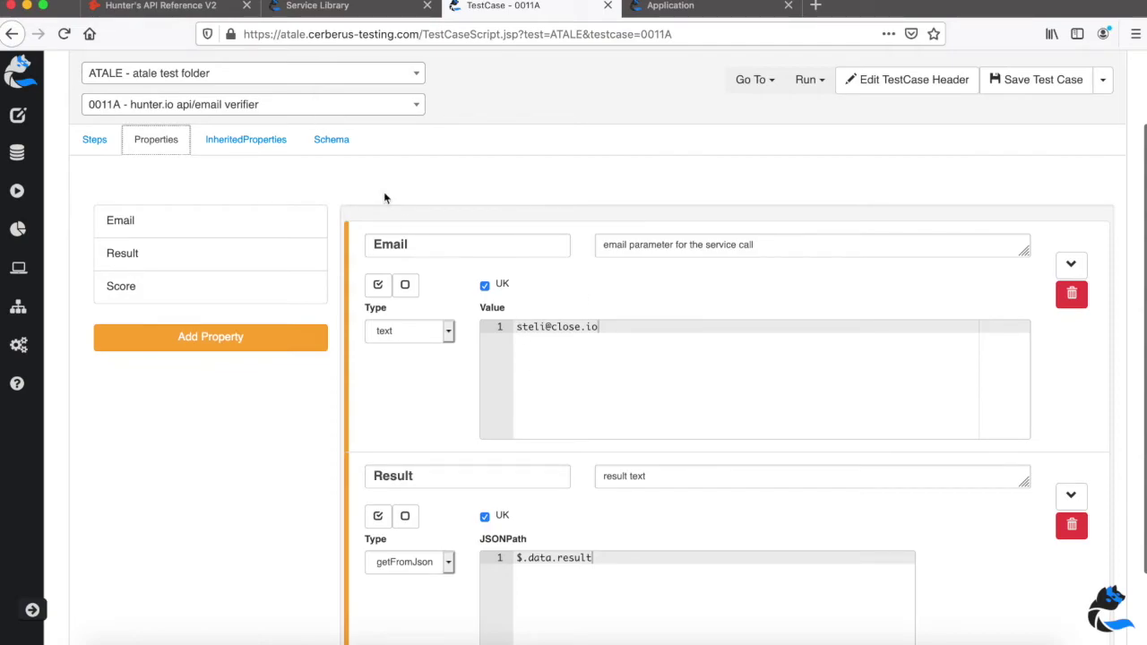
click(318, 11)
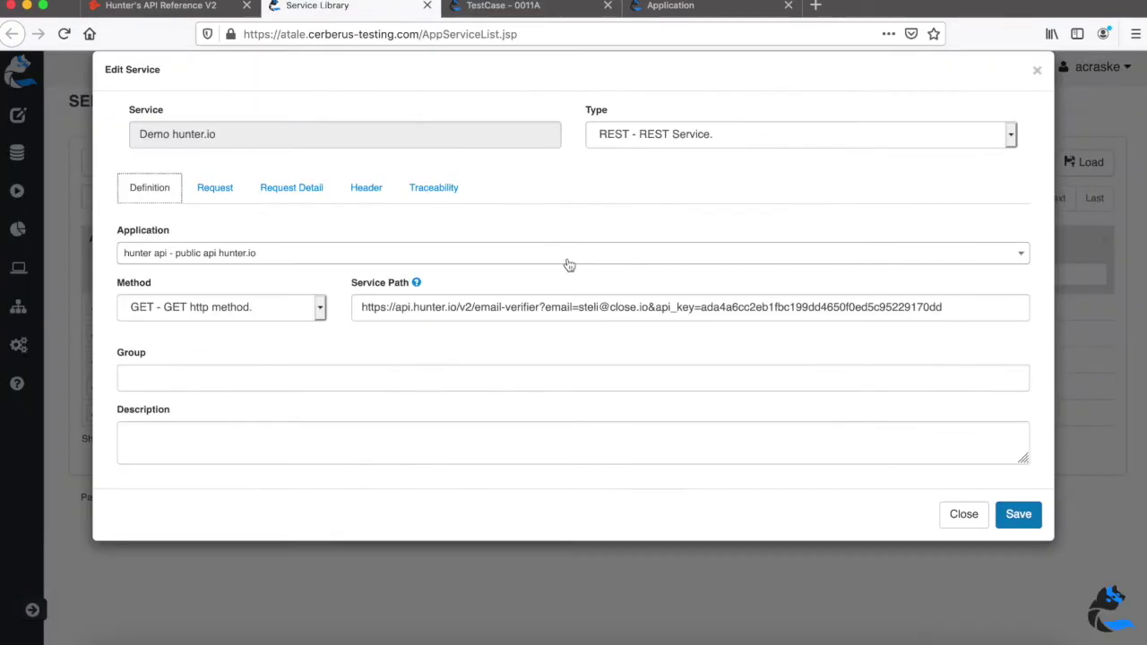
double_click(611, 310)
drag(647, 309, 578, 310)
text(%email%)
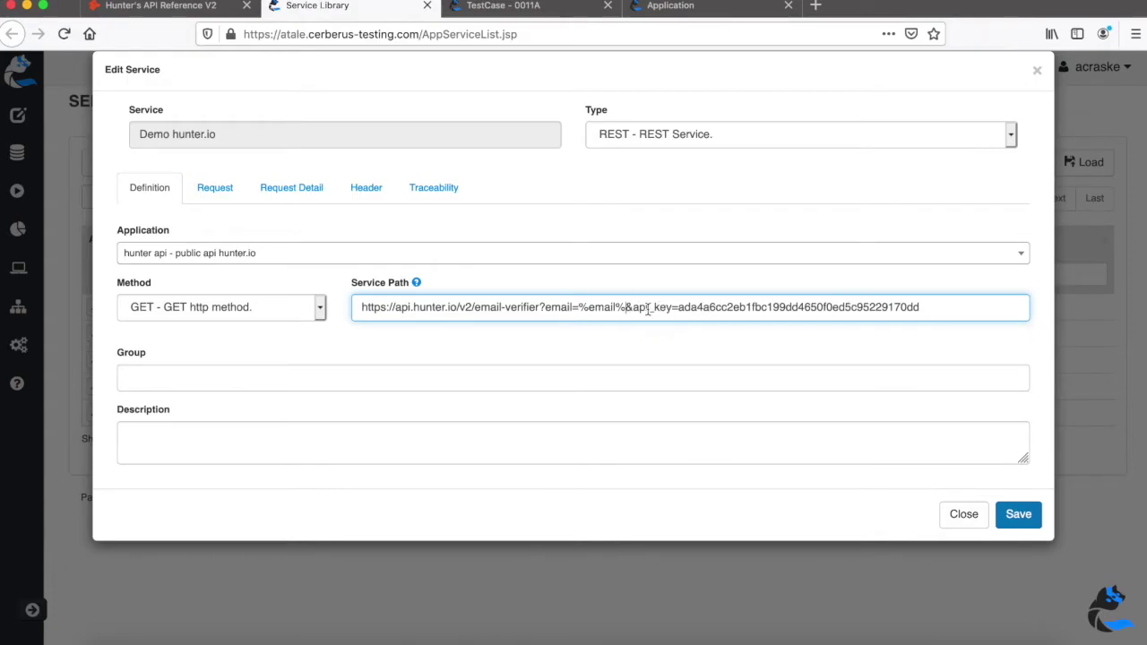
Open the hunter api application's environments and examine the detailed settings and Variable 1 for QA and UAT
click(686, 7)
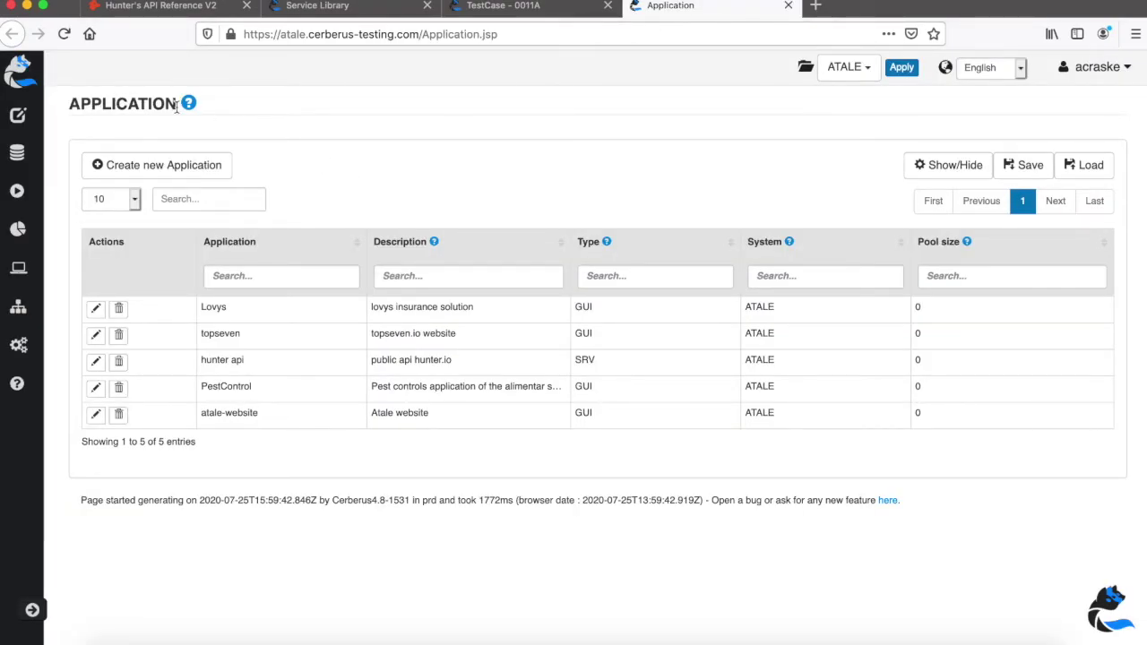
click(95, 360)
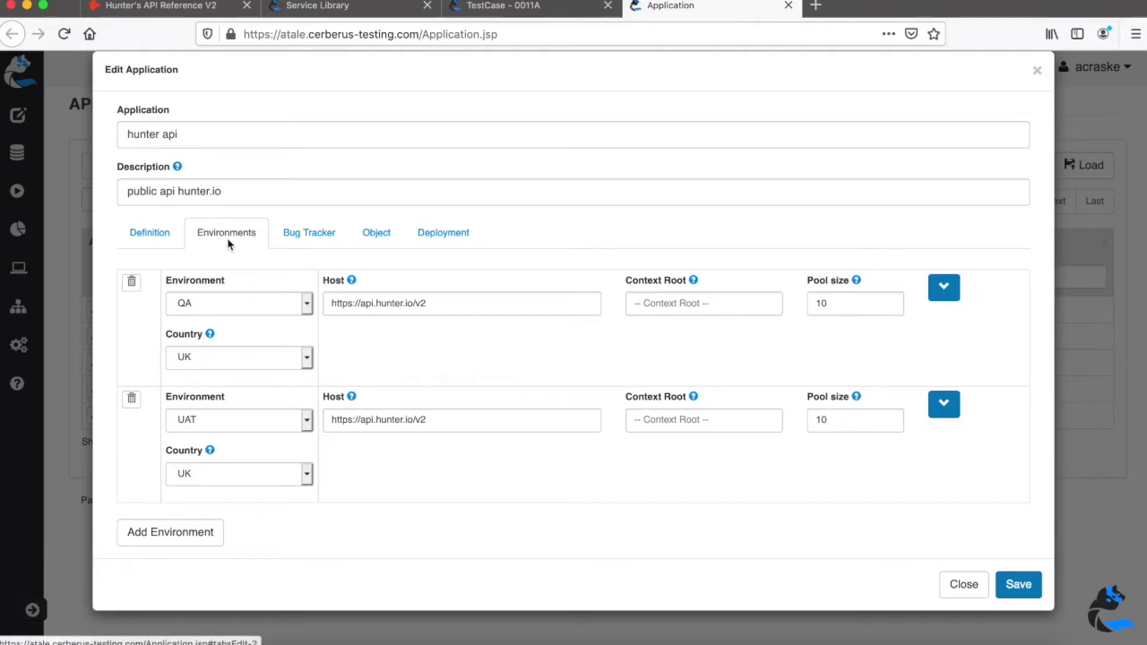
click(952, 296)
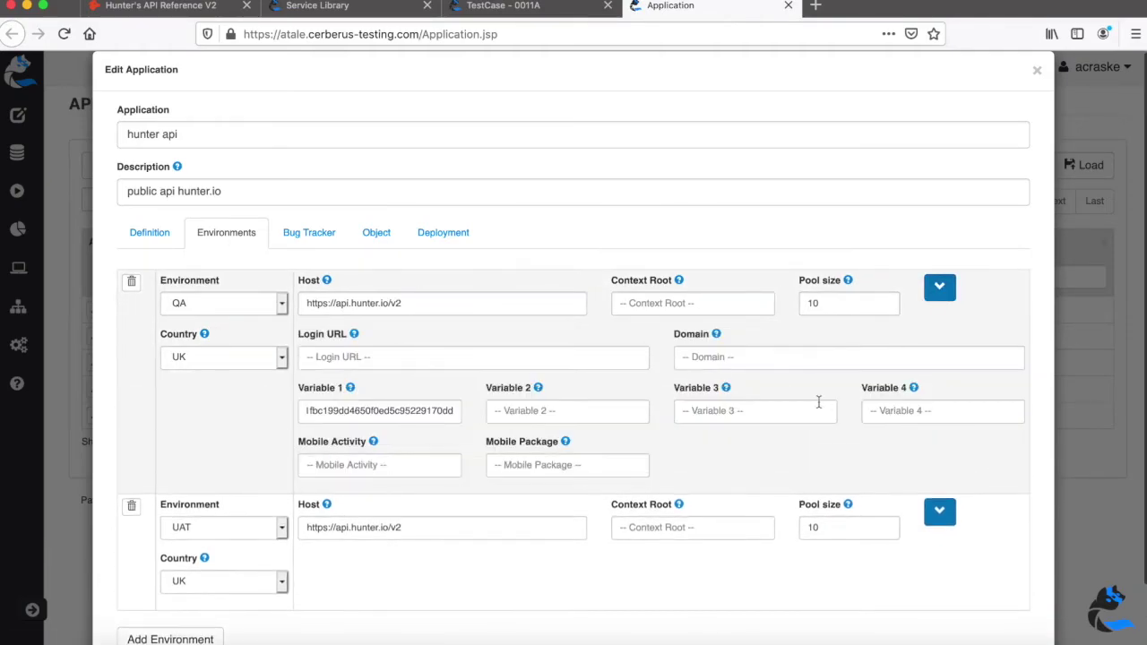
scroll(819, 408, down, 1)
click(940, 480)
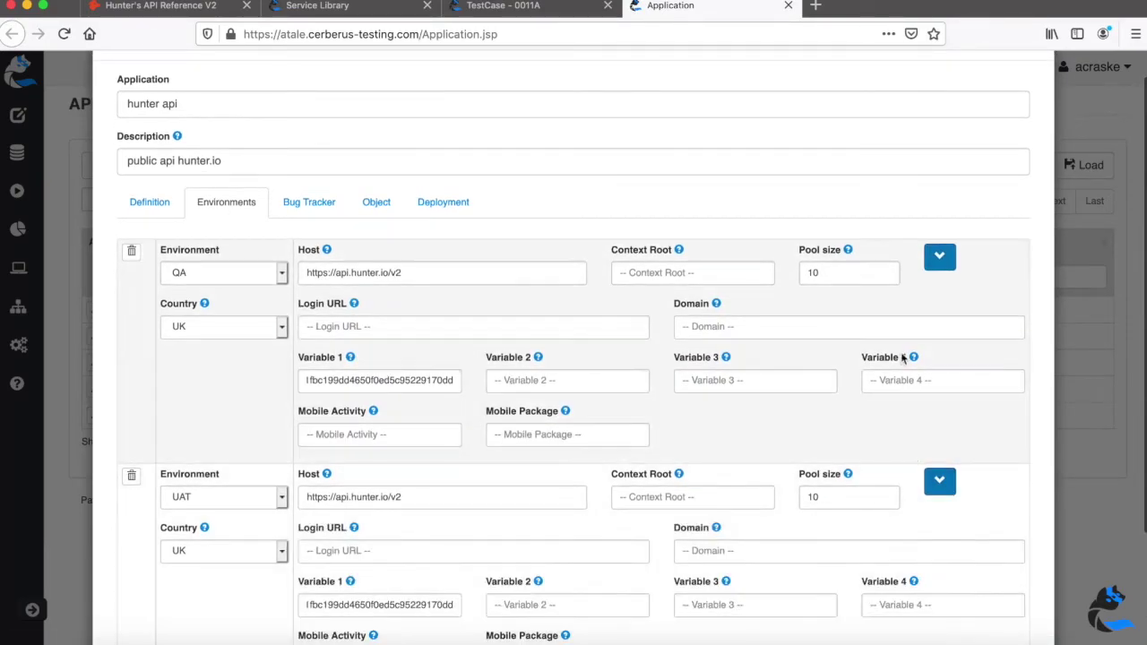
scroll(378, 393, down, 1)
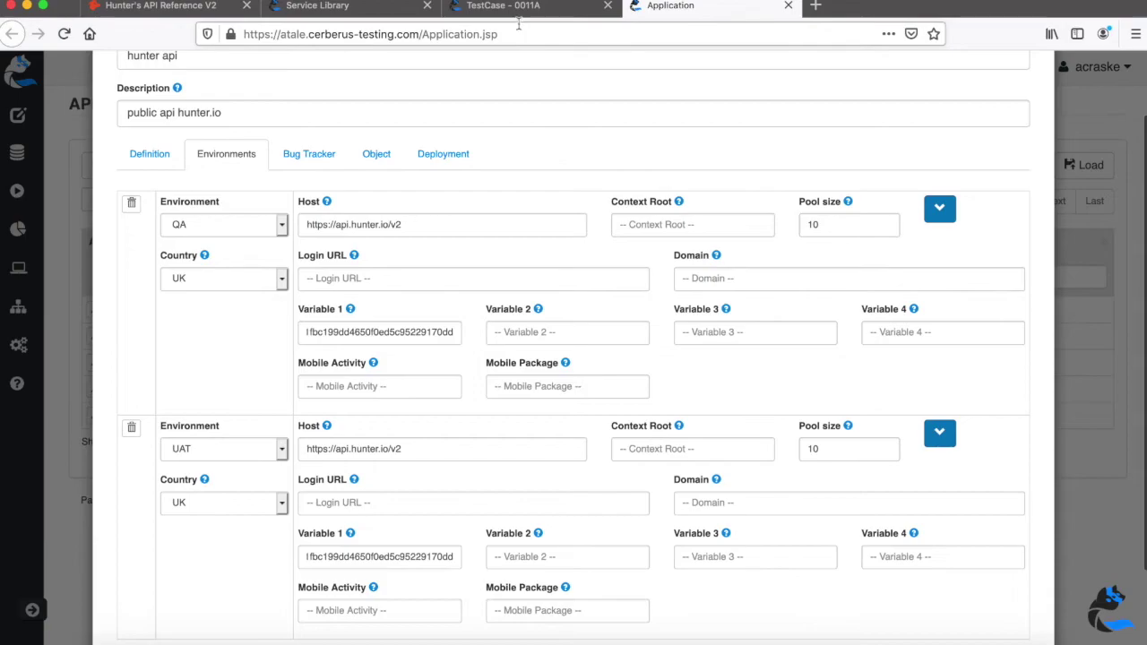
Replace the API key value in the Demo hunter.io service path with %system.APP_VAR1% and save the service
click(340, 16)
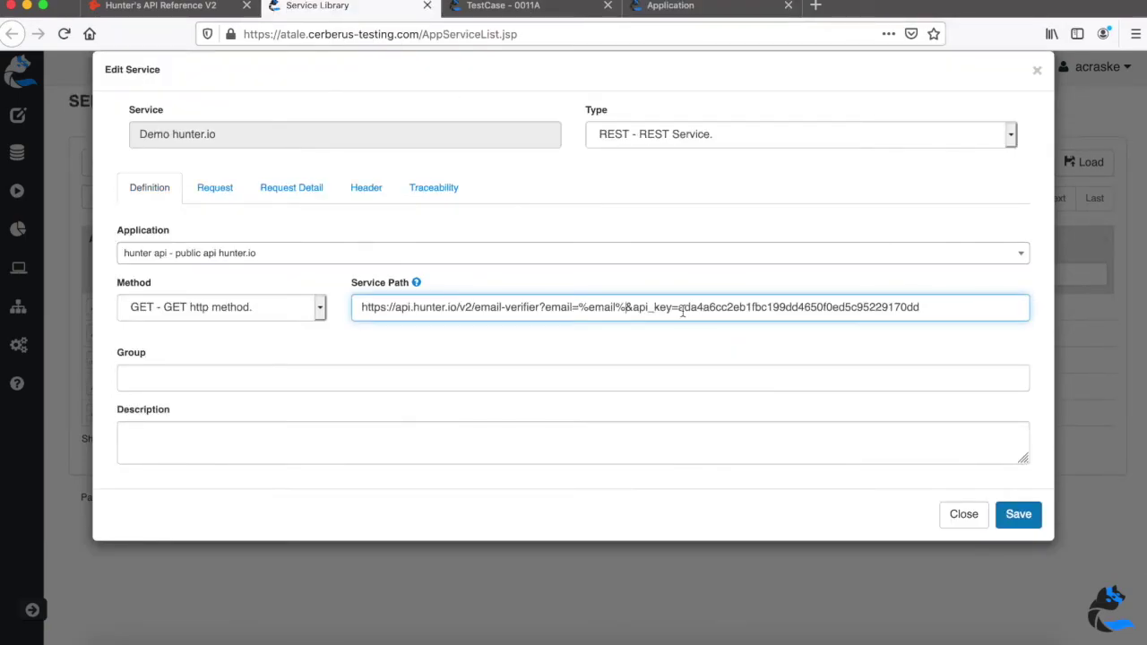
drag(678, 309, 972, 318)
key(BackSpace)
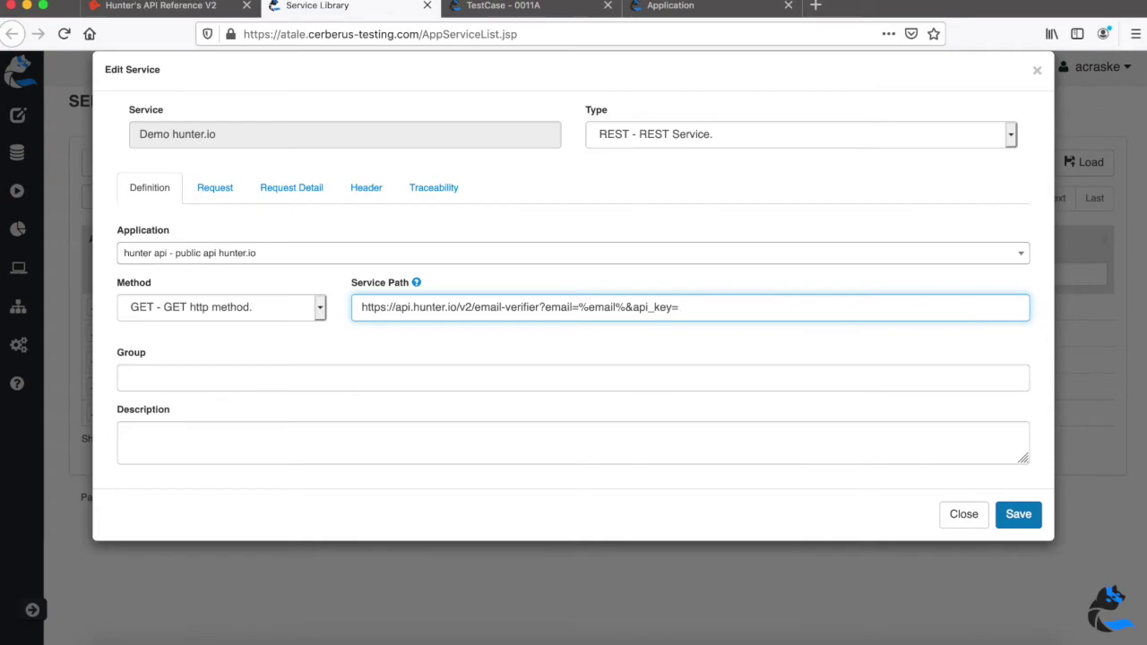
text(system)
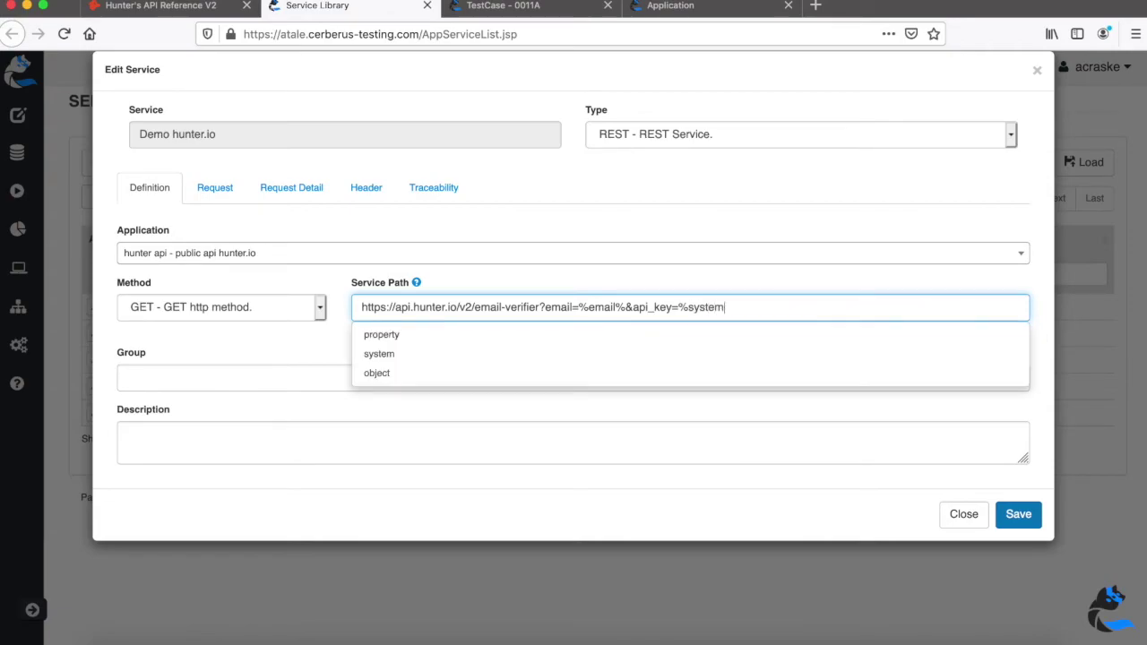
text(.)
scroll(621, 404, down, 3)
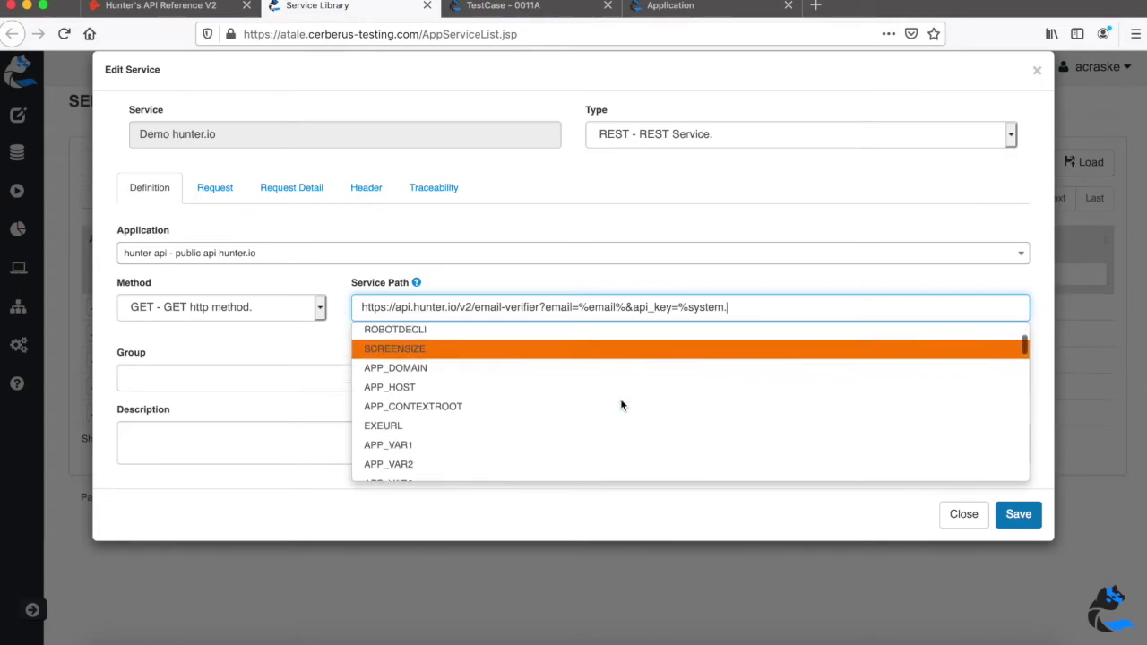
click(550, 400)
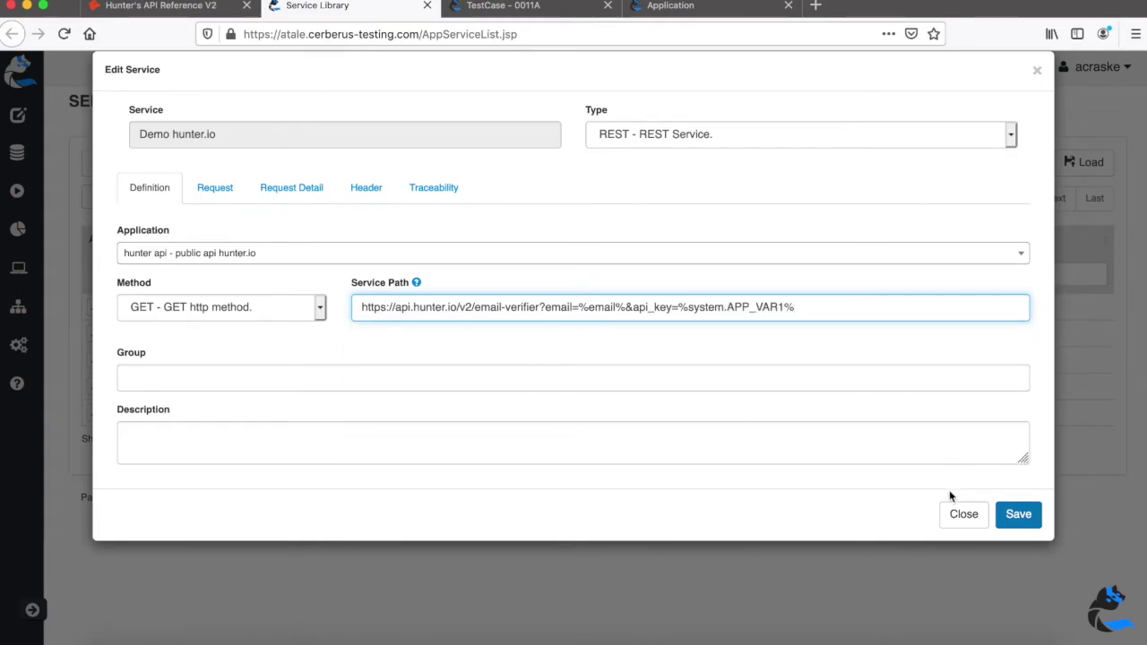
click(1022, 516)
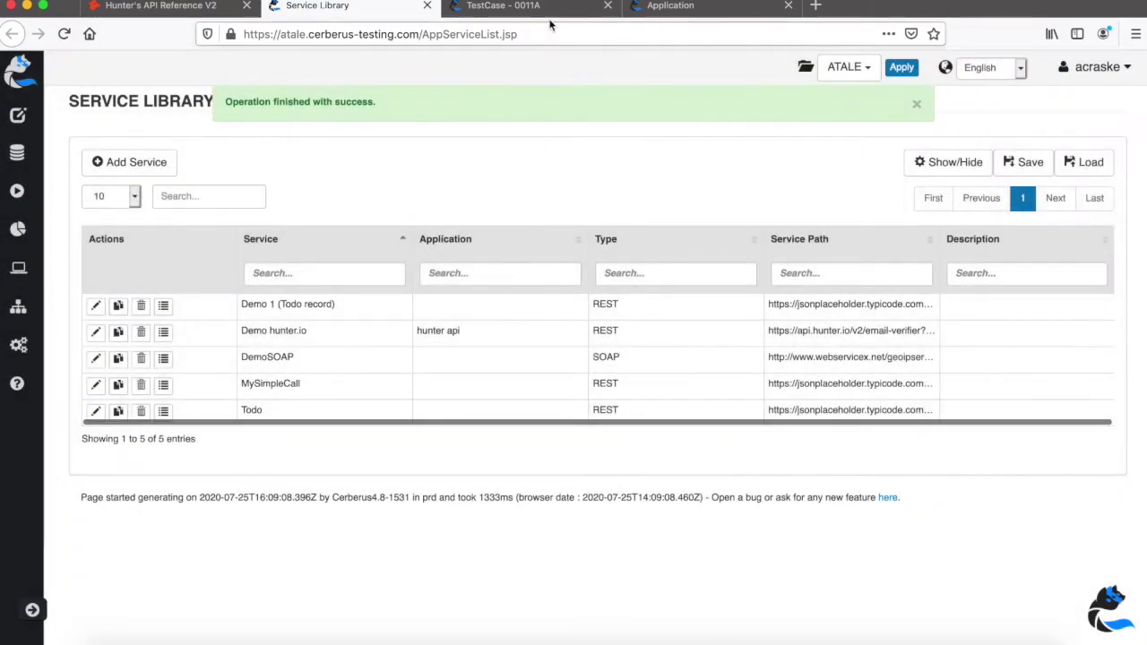
Rerun test case 0011A with the parameterized service and view the execution's environment details
click(550, 10)
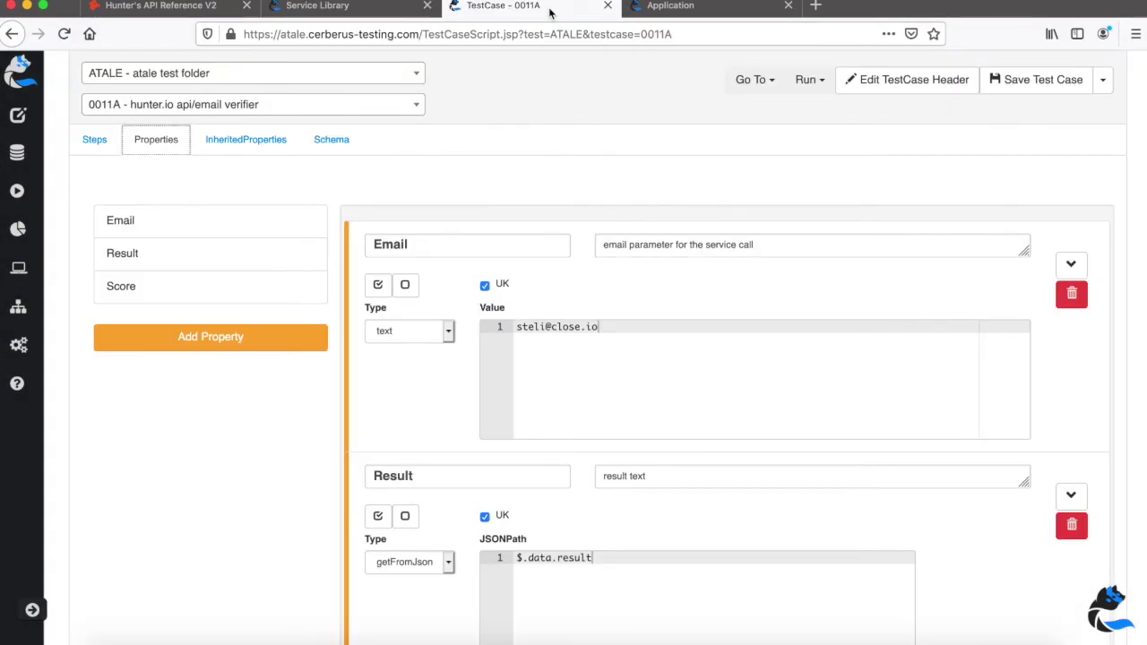
click(809, 83)
click(838, 198)
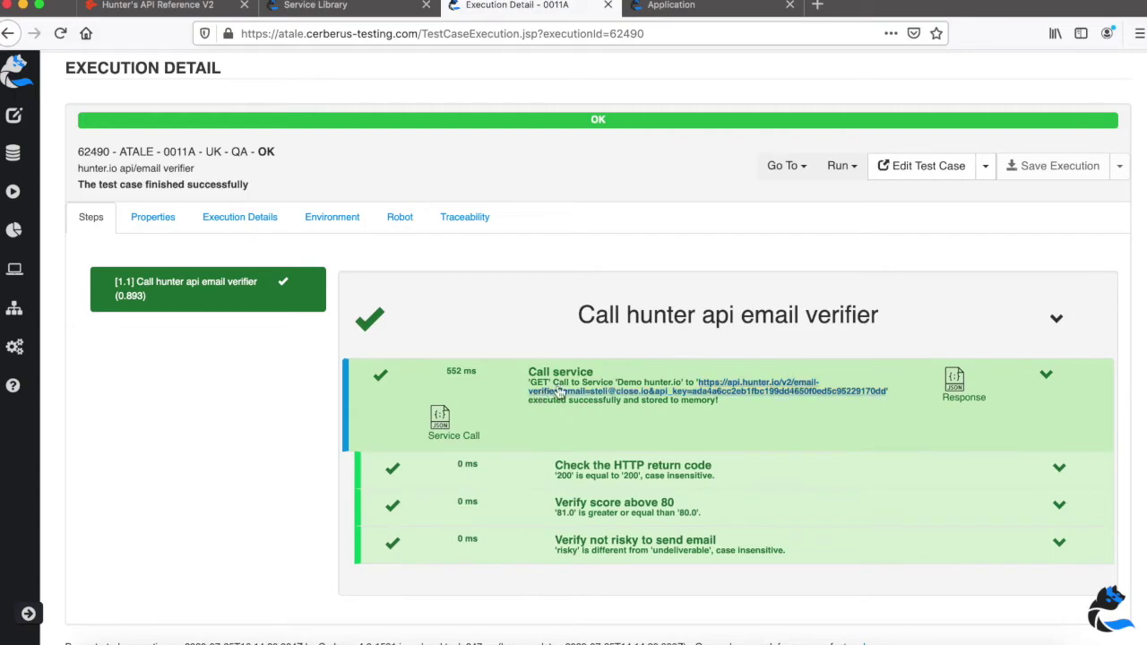
click(339, 230)
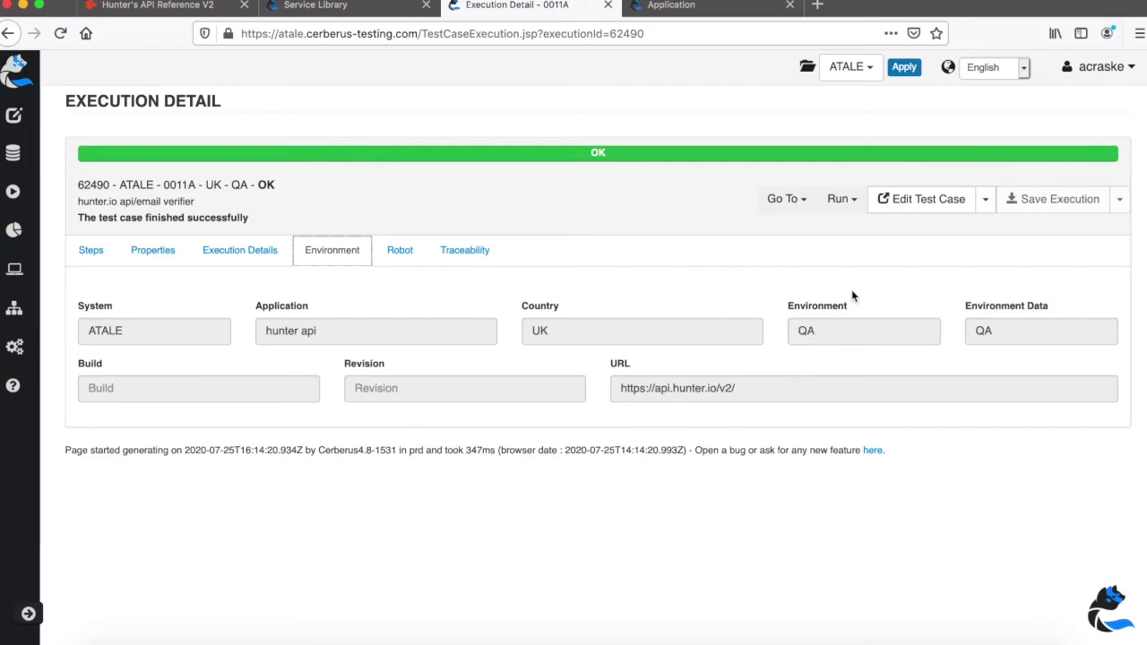
Run test case 0011A in the UAT environment for country UK with the AtaleFirefoxWithProxy robot and see the result
click(835, 205)
click(874, 233)
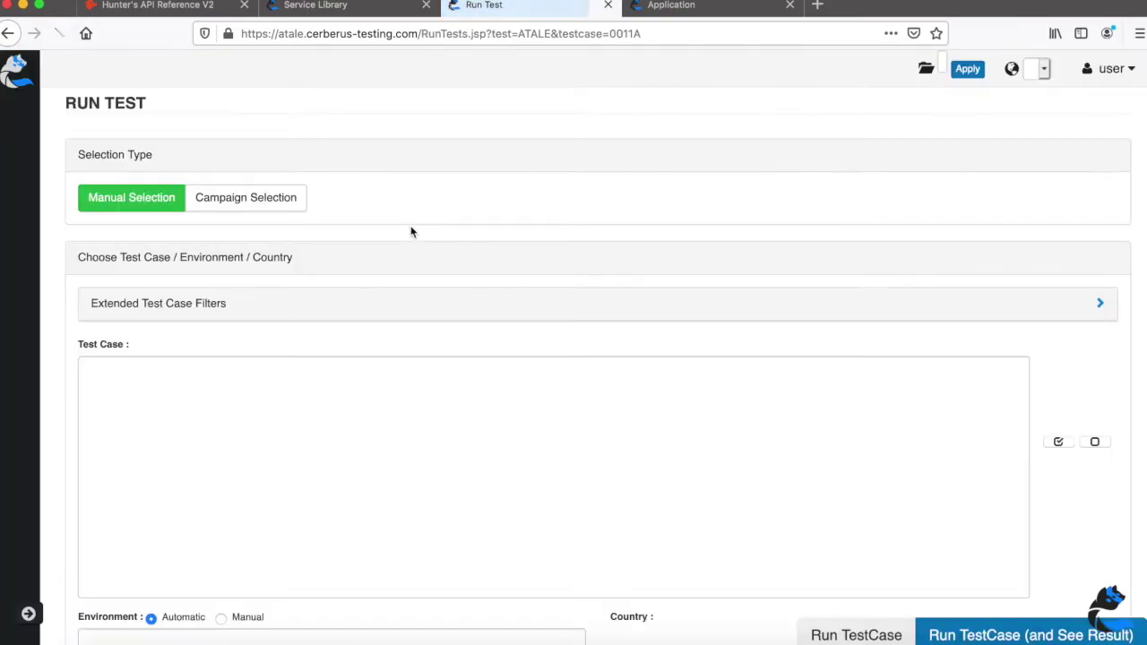
scroll(365, 363, down, 3)
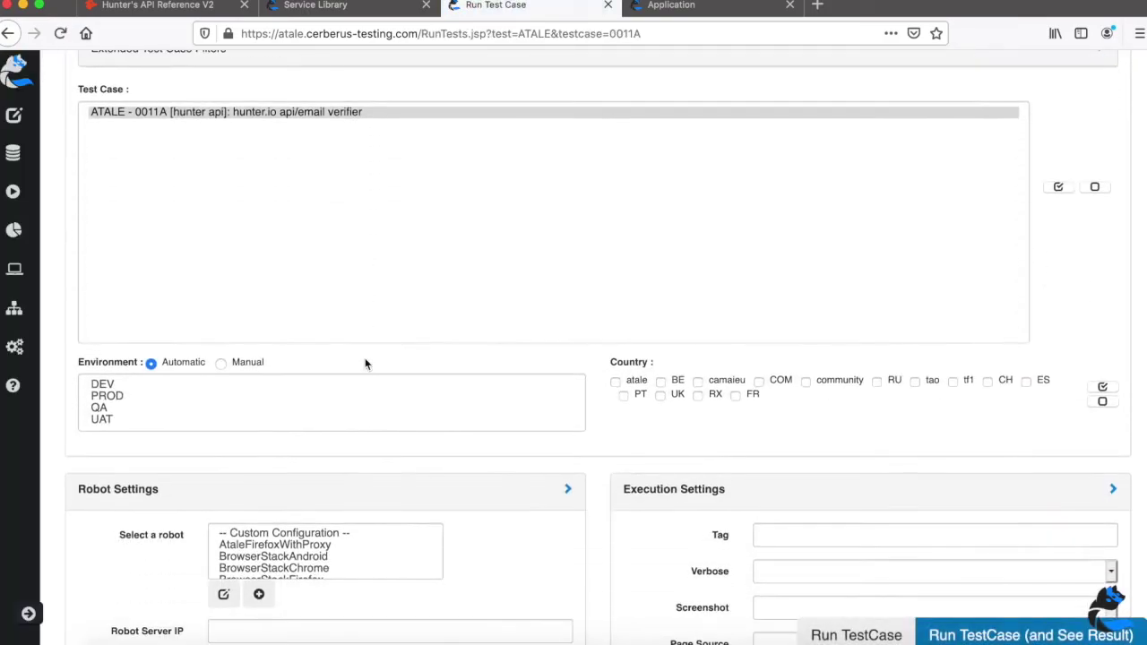
click(103, 419)
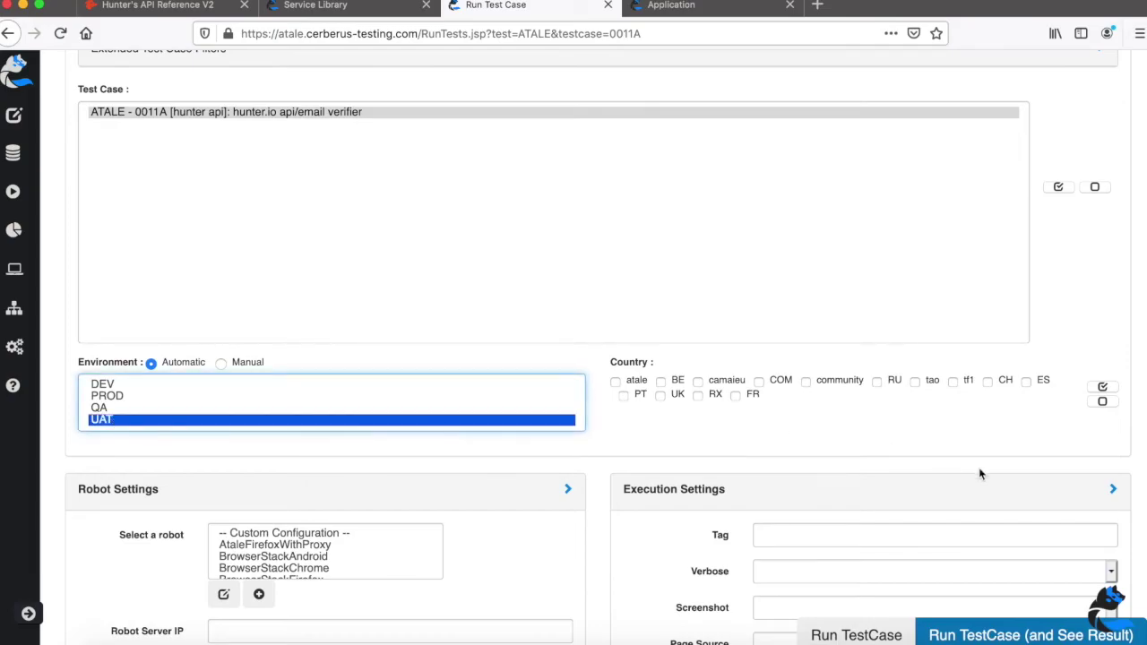
click(660, 395)
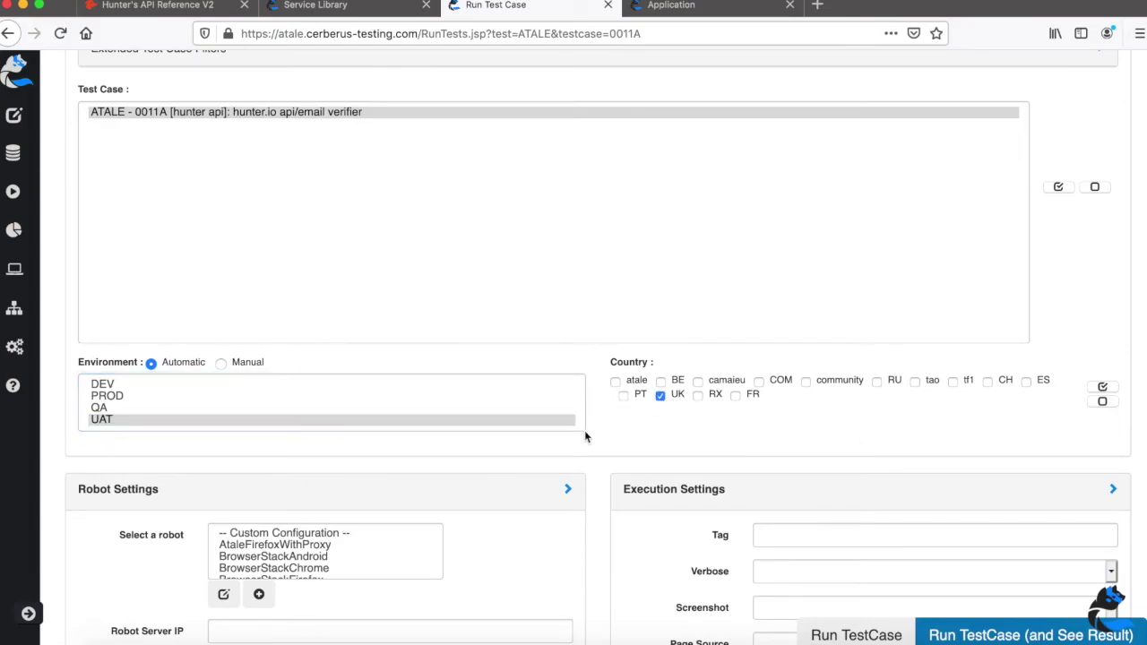
scroll(544, 447, down, 3)
click(320, 249)
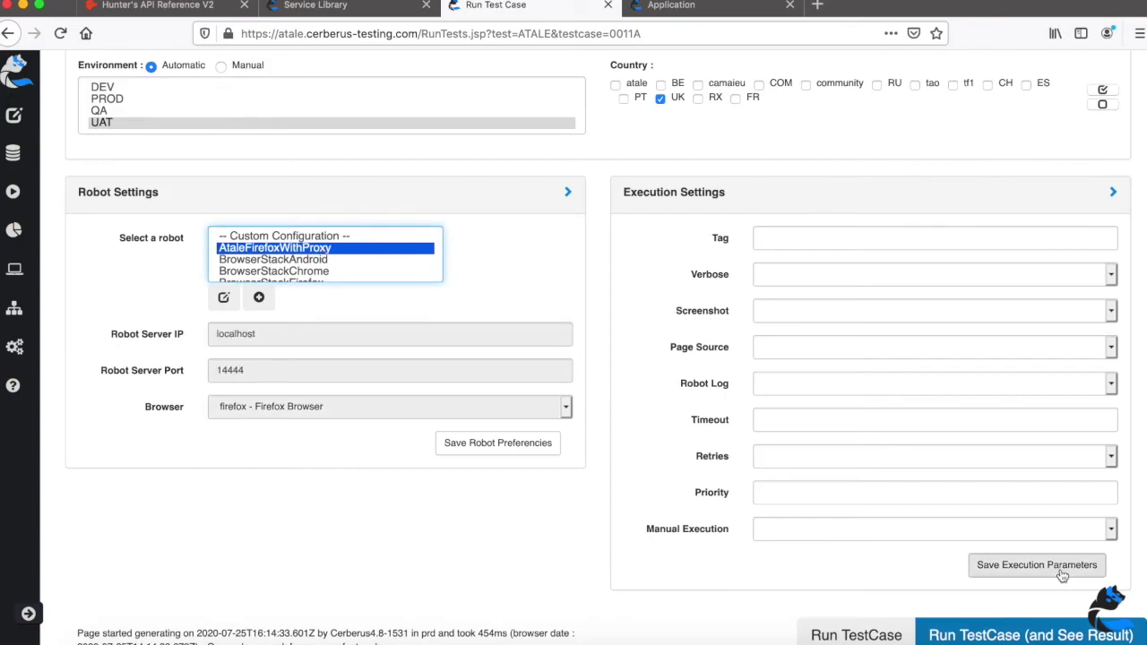
click(999, 619)
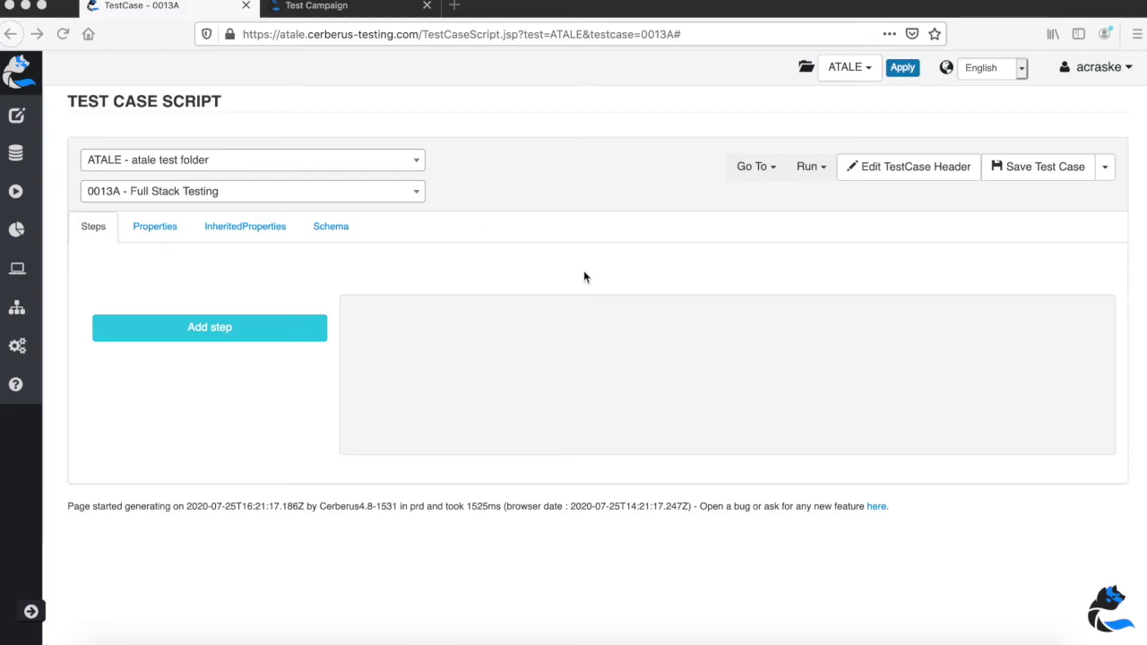
Import the library steps Access Homepage, Access Login Area, and the User API and Database login verifications from 0008A into test case 0013A, and review them
click(189, 331)
click(374, 259)
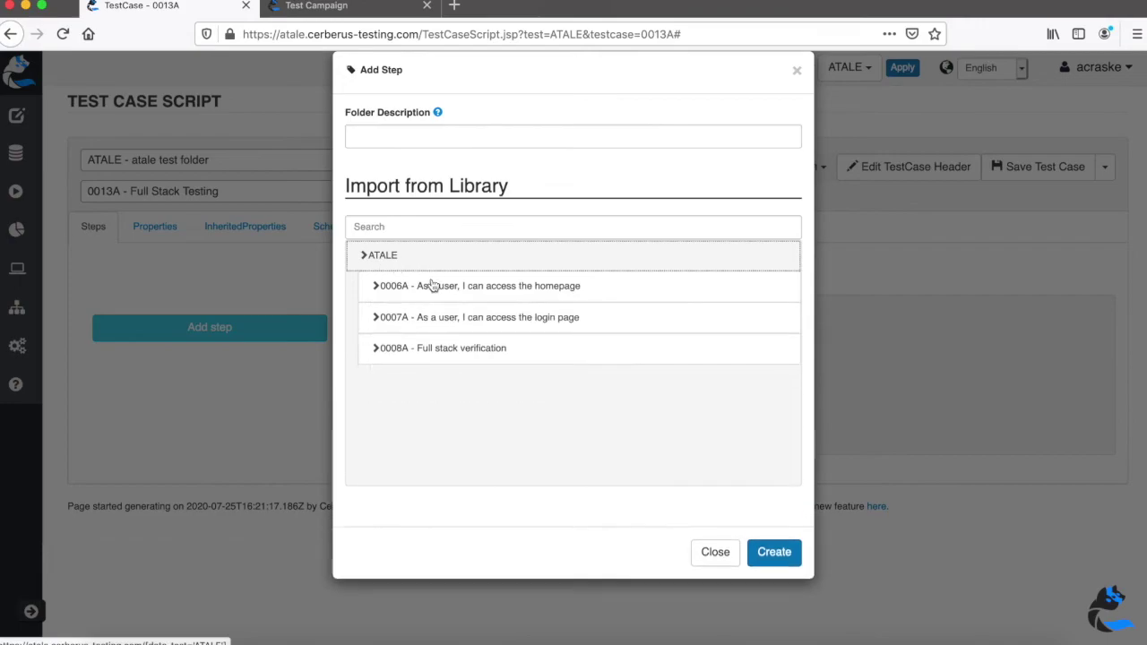
click(435, 287)
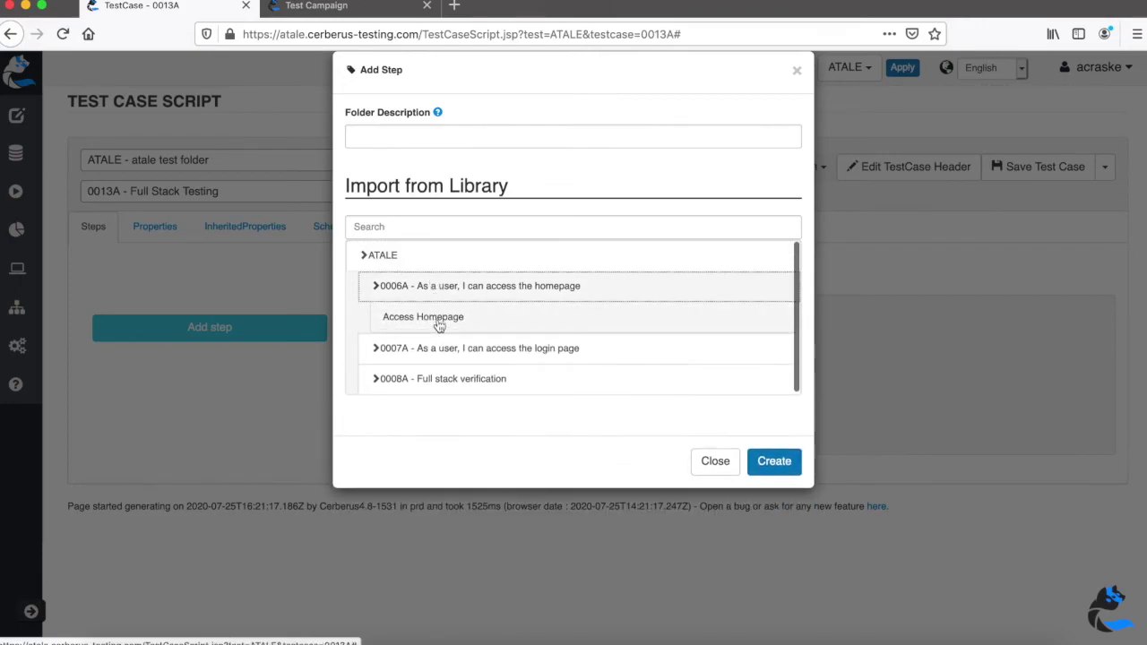
click(433, 350)
click(438, 409)
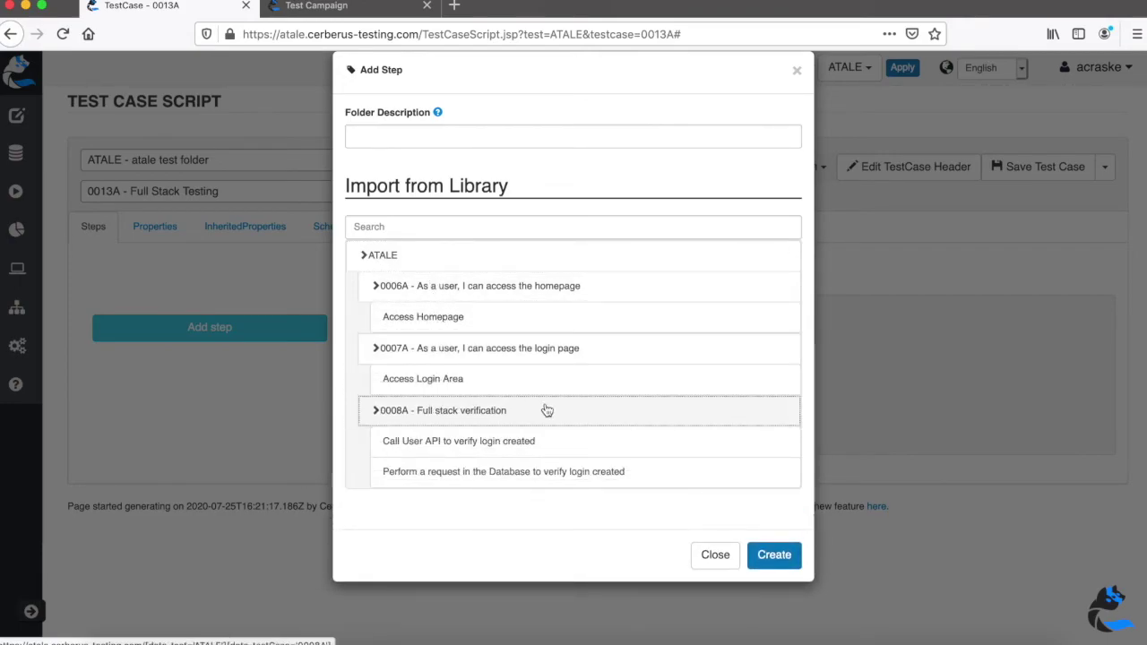
click(461, 318)
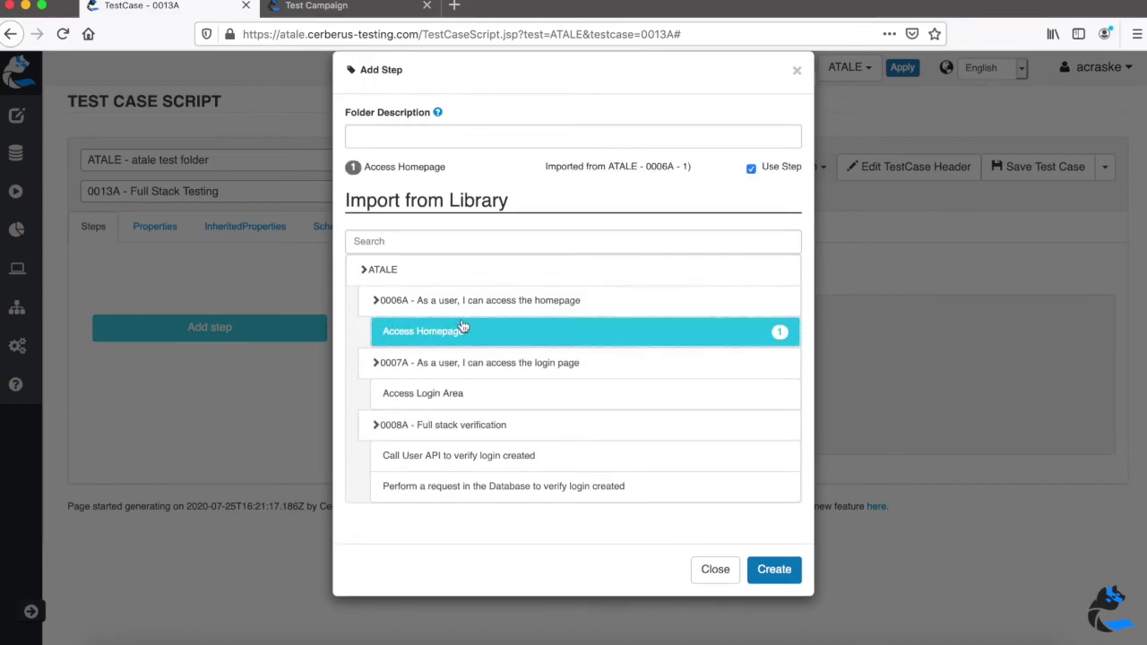
click(498, 395)
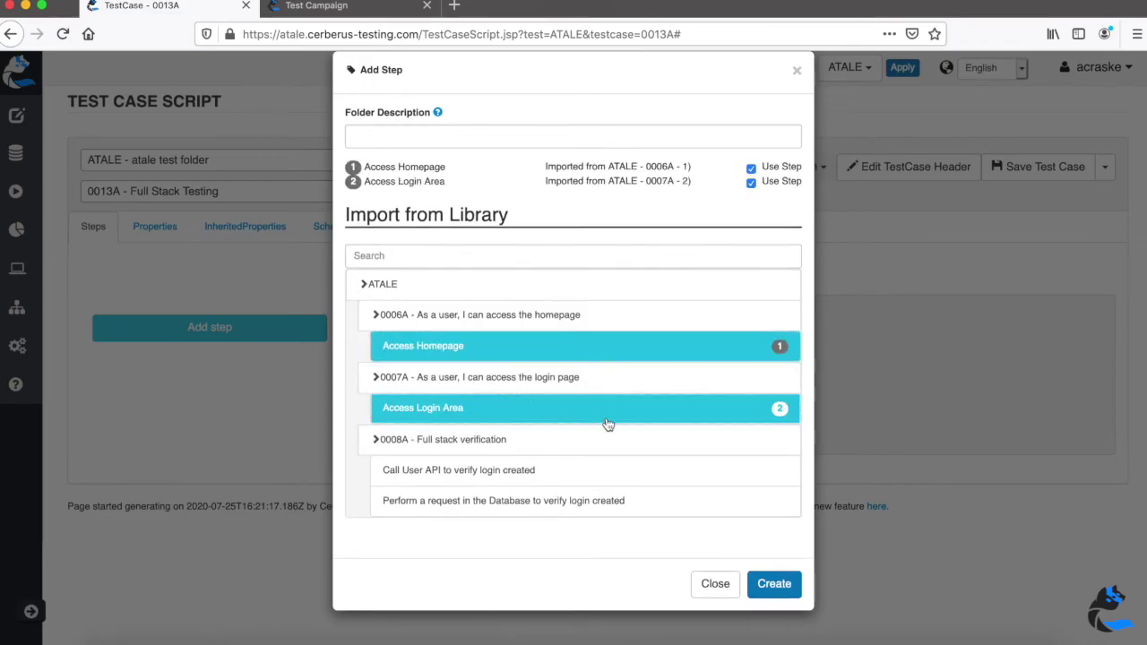
click(578, 478)
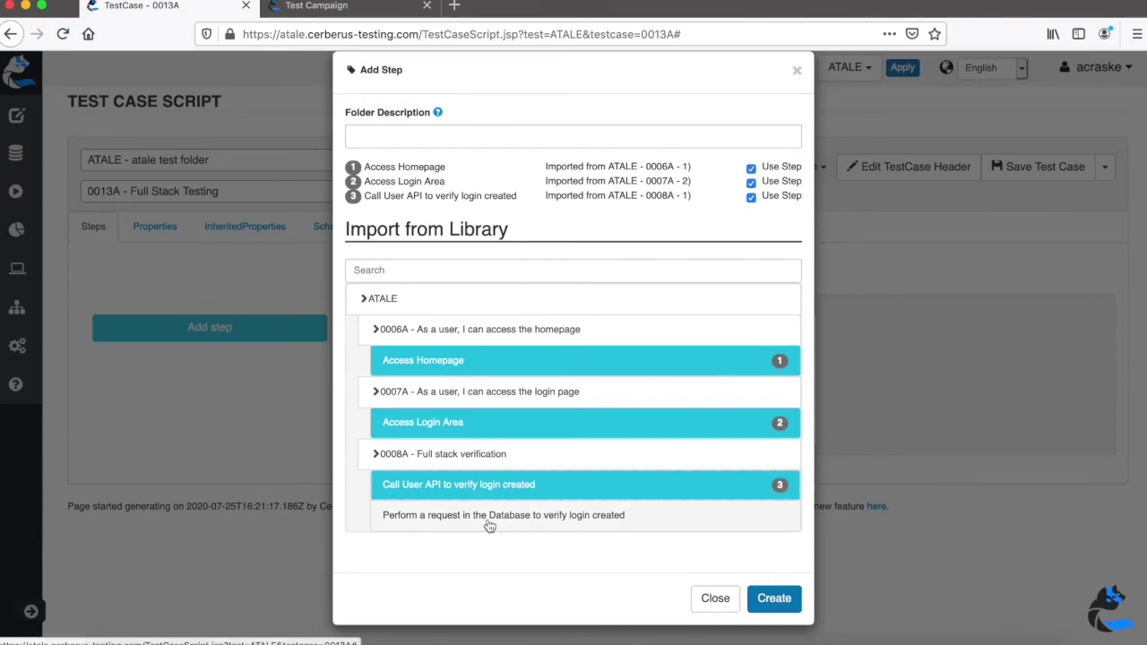
click(651, 521)
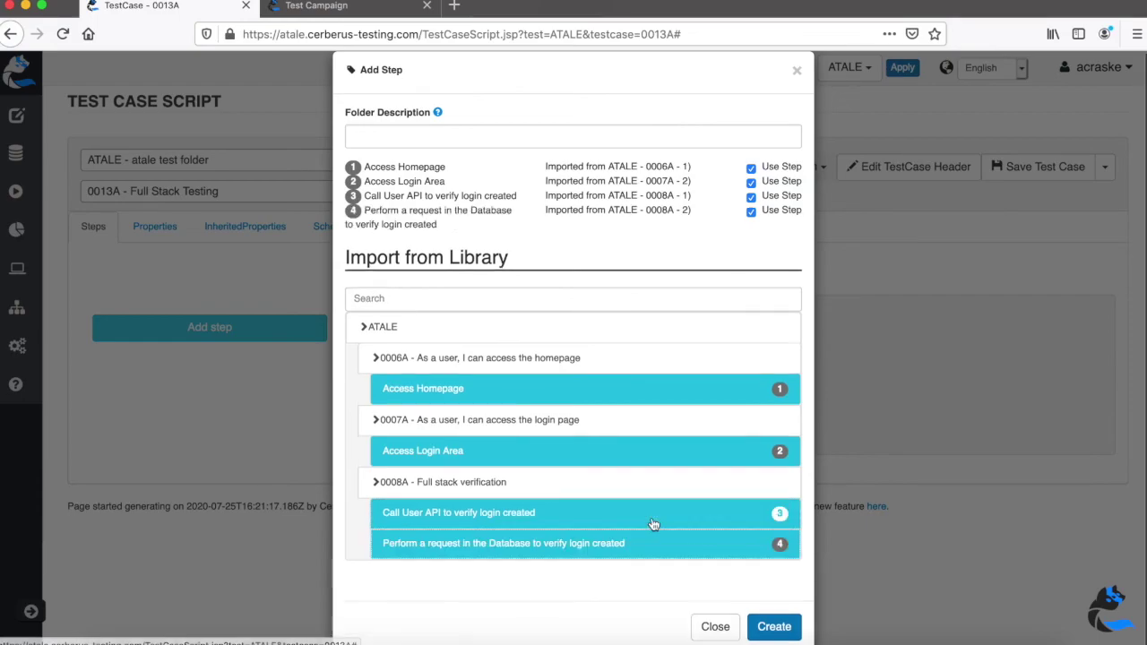
click(774, 627)
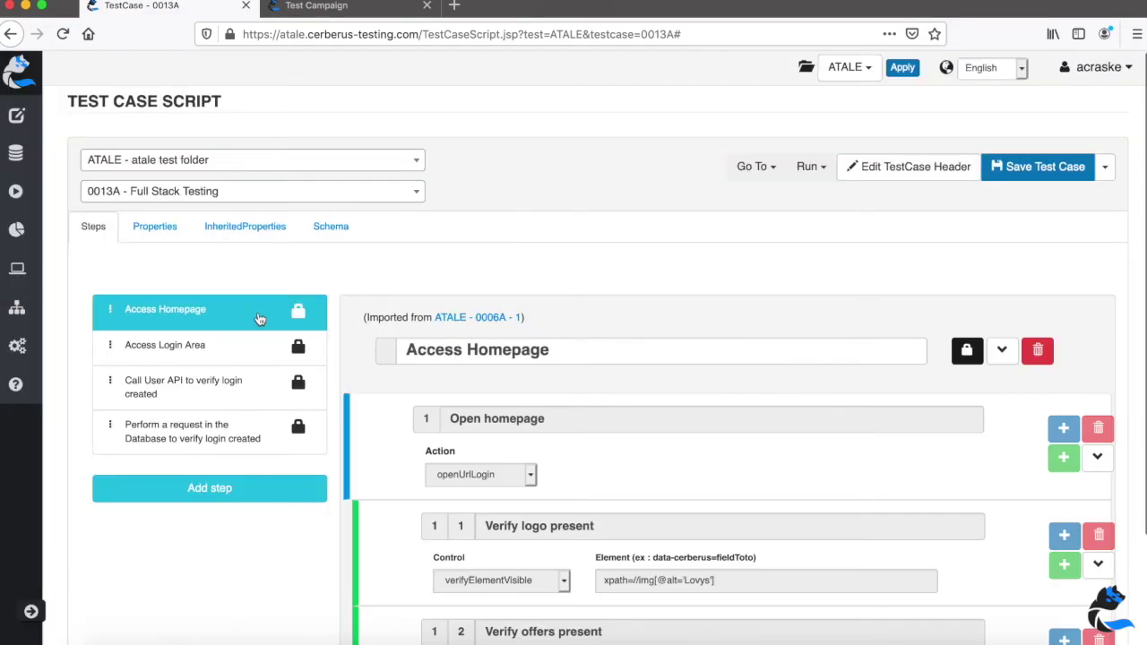
click(251, 351)
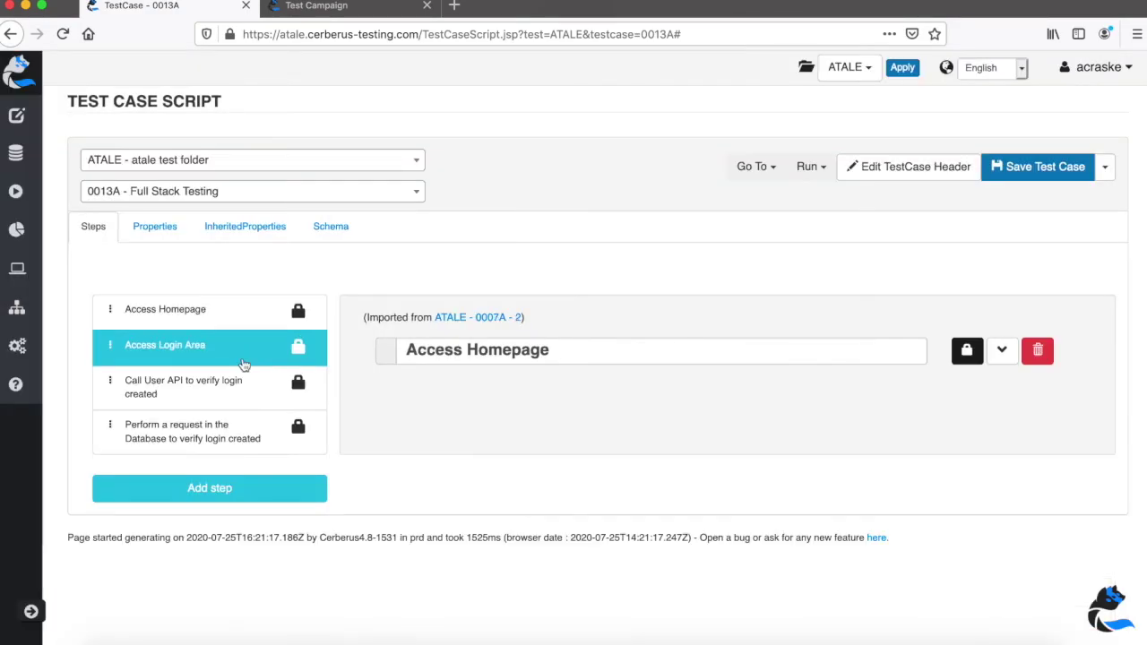
click(240, 393)
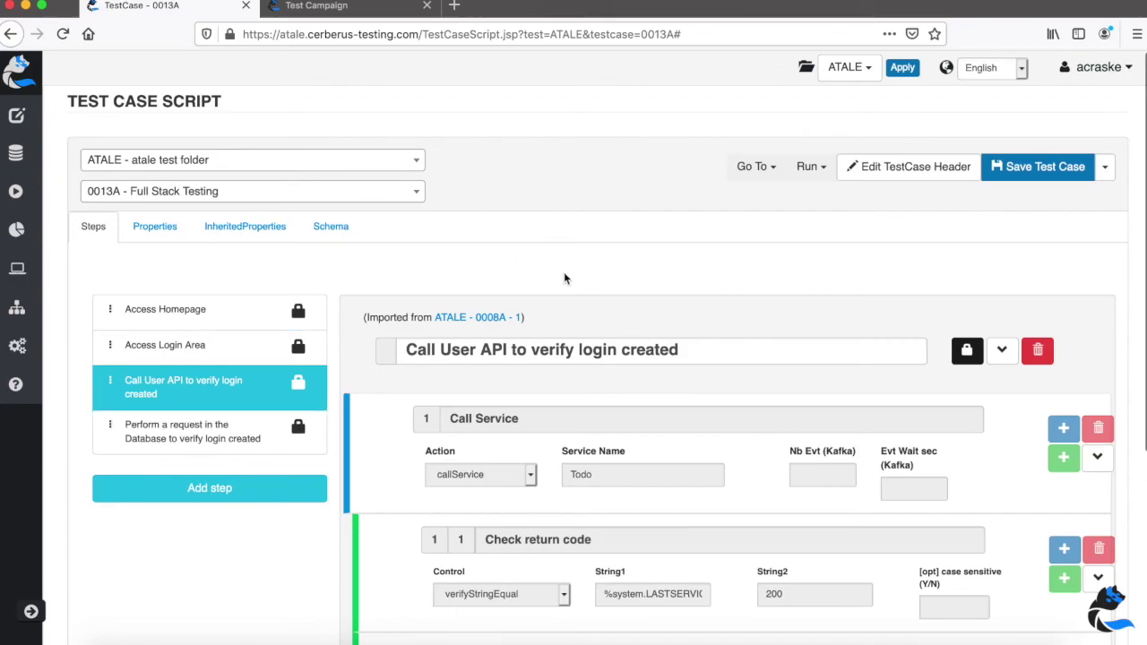
Examine the atale-website-monitoring campaign's test case scope, environments, countries and robots, execution settings, scheduler, and email and Slack notifications
click(314, 7)
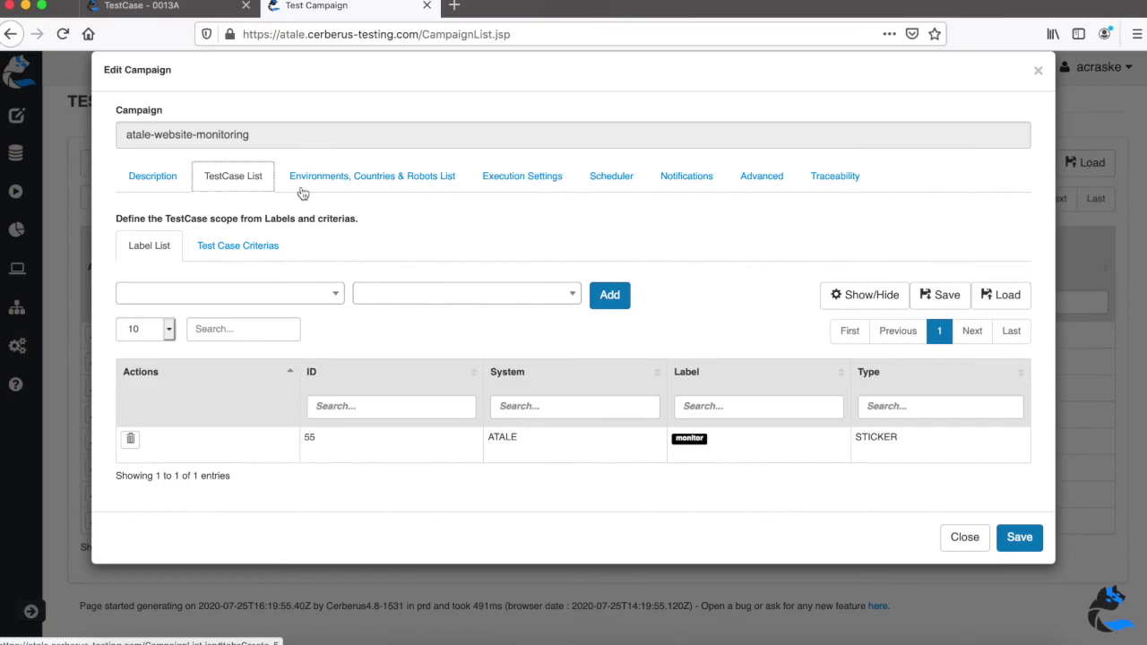
click(275, 258)
click(357, 176)
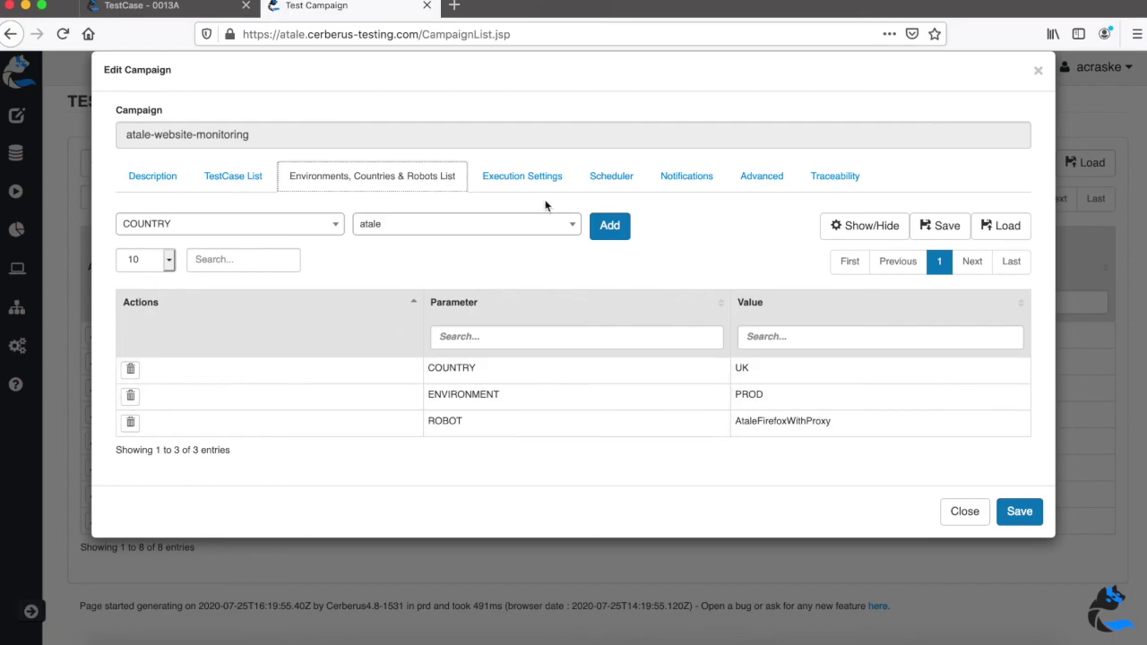
click(525, 183)
click(622, 182)
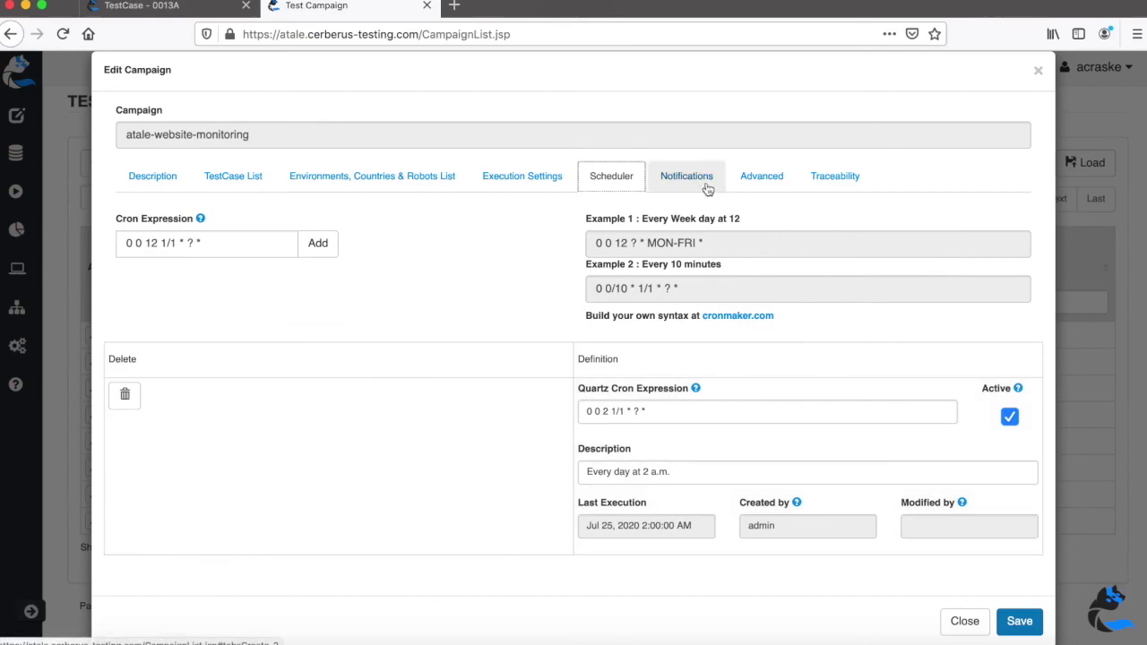
click(711, 180)
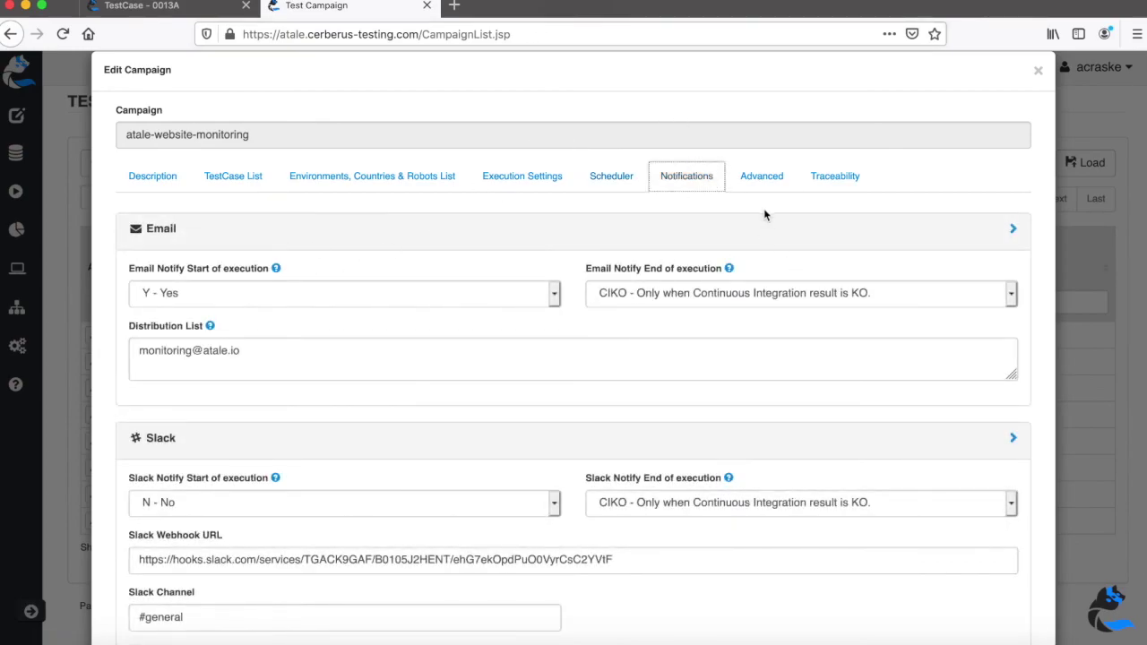
scroll(769, 188, down, 2)
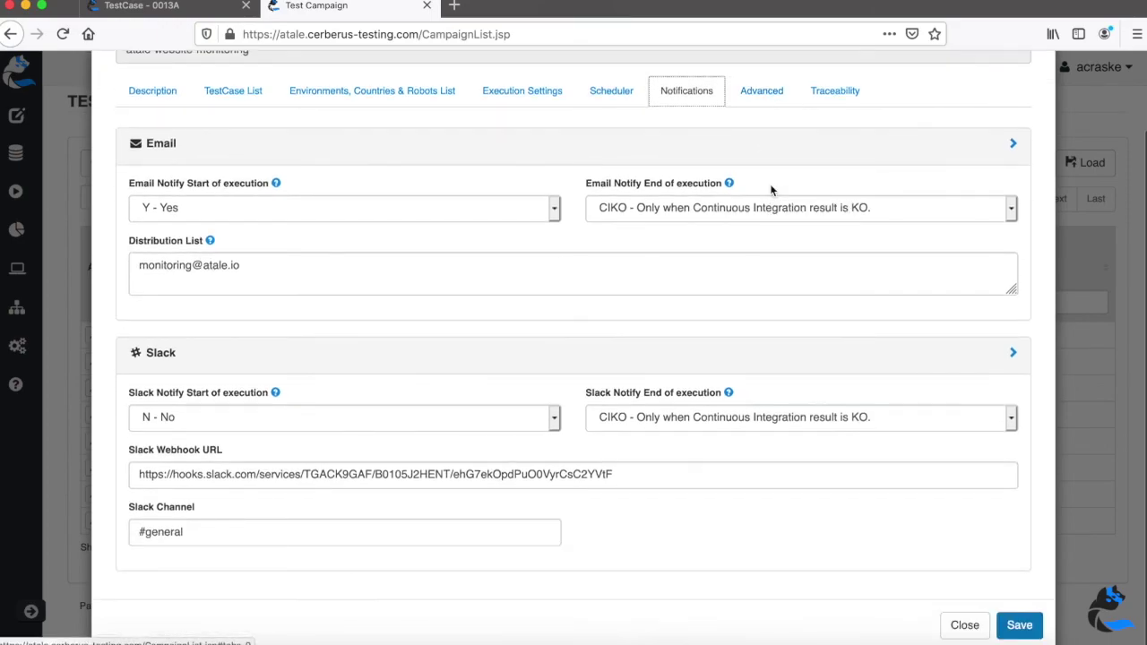